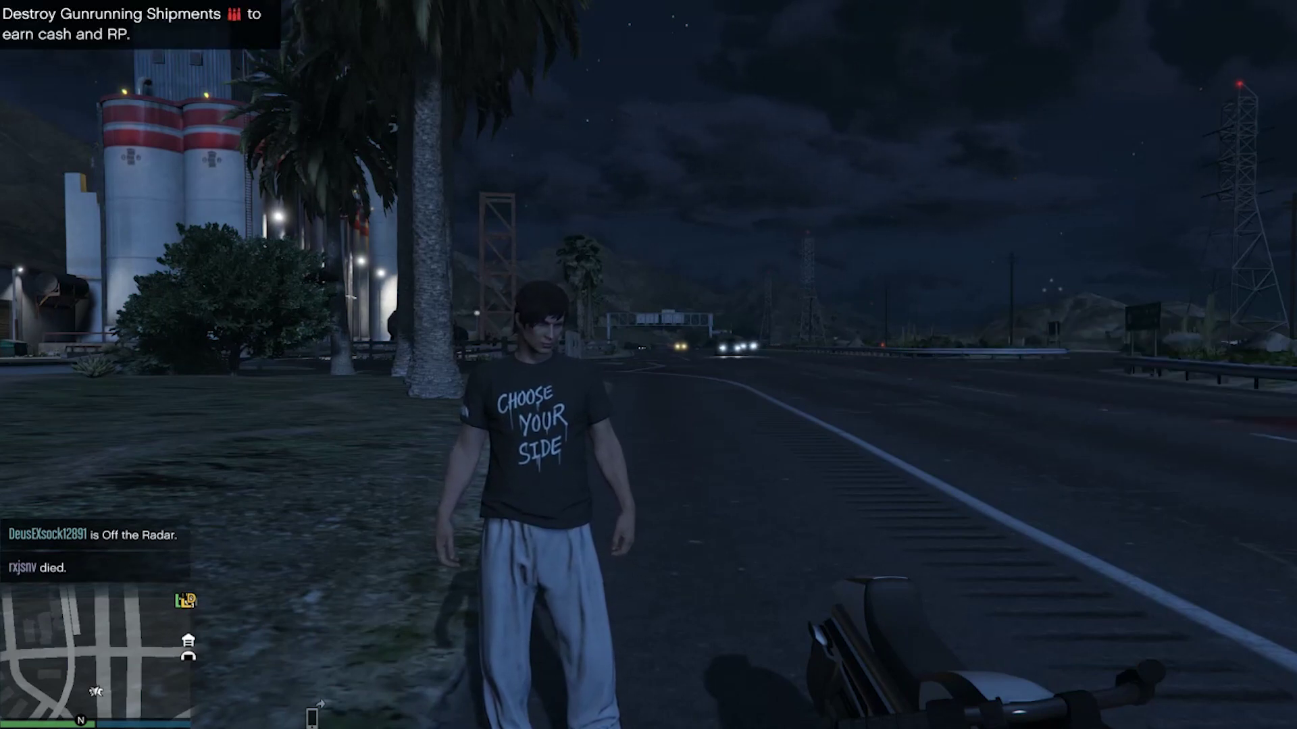
Switch the GTA V camera from third-person to first-person view with V.
key(v)
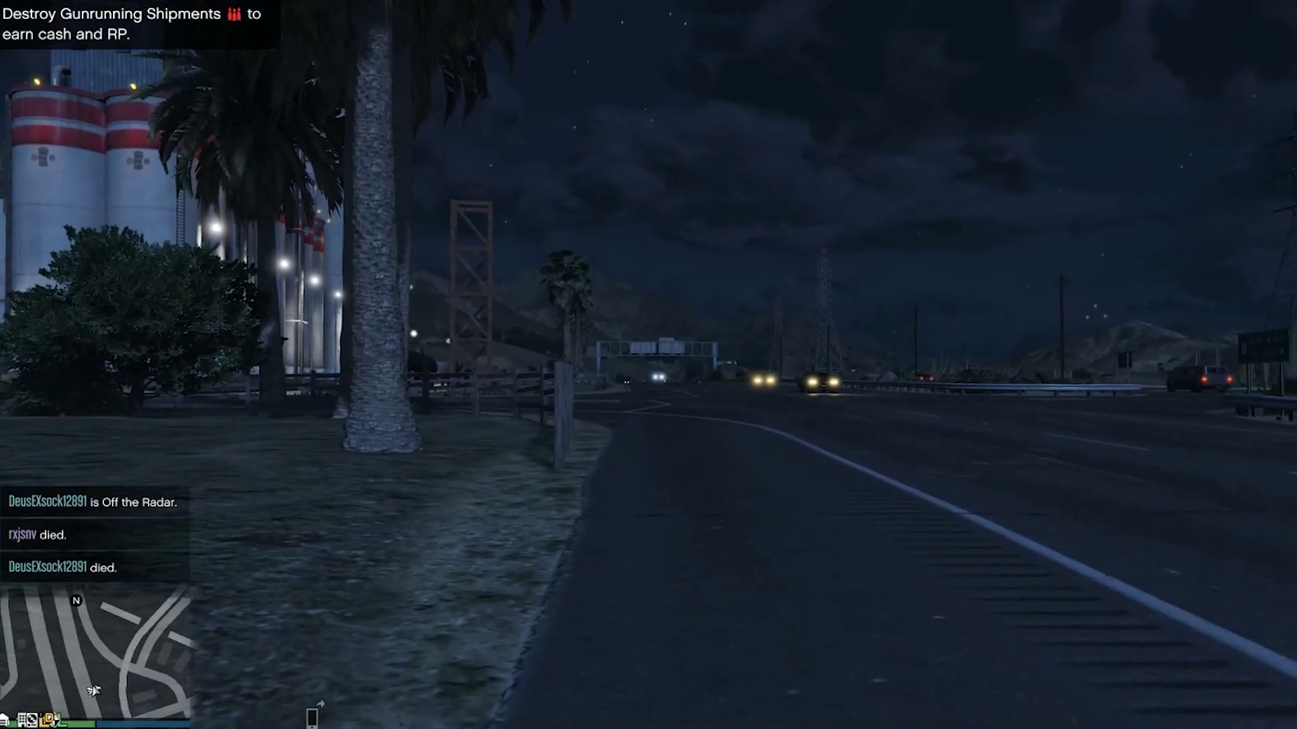
Check the NAT type under Network Information in the Social Club overlay's settings.
key(Home)
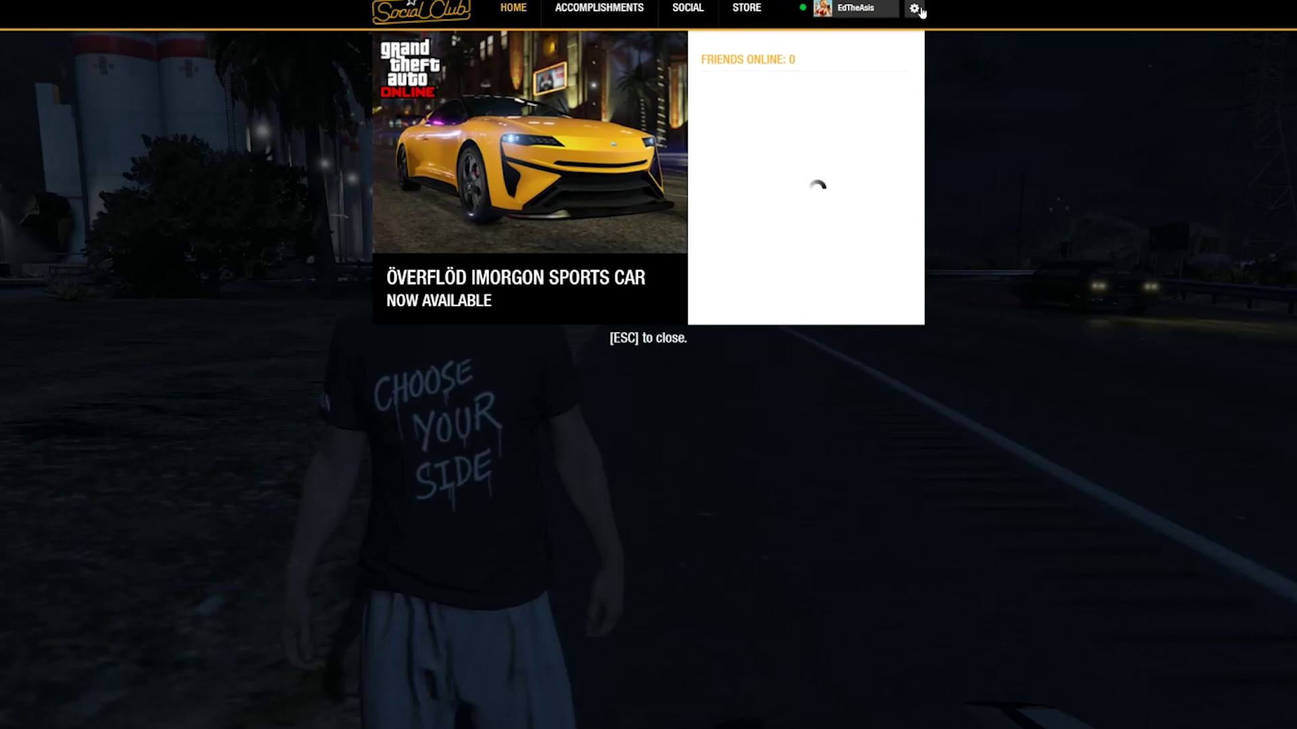
click(920, 11)
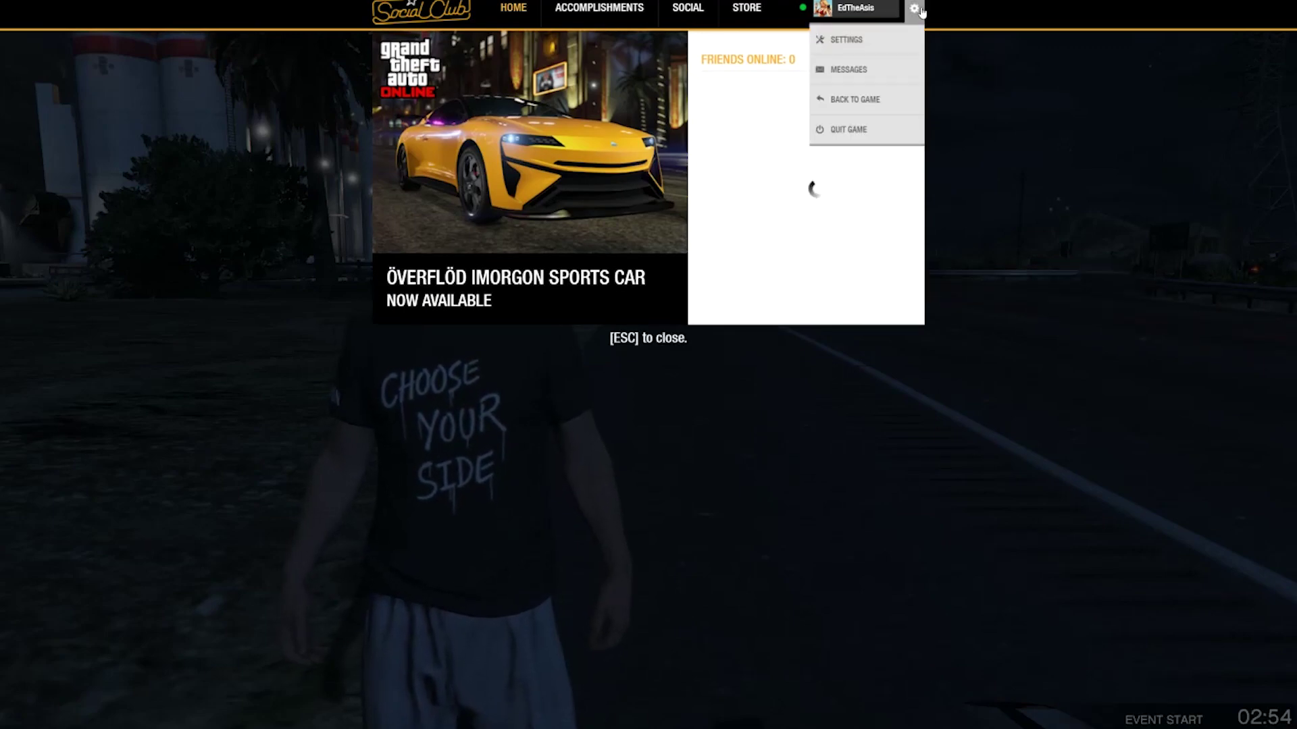
click(888, 47)
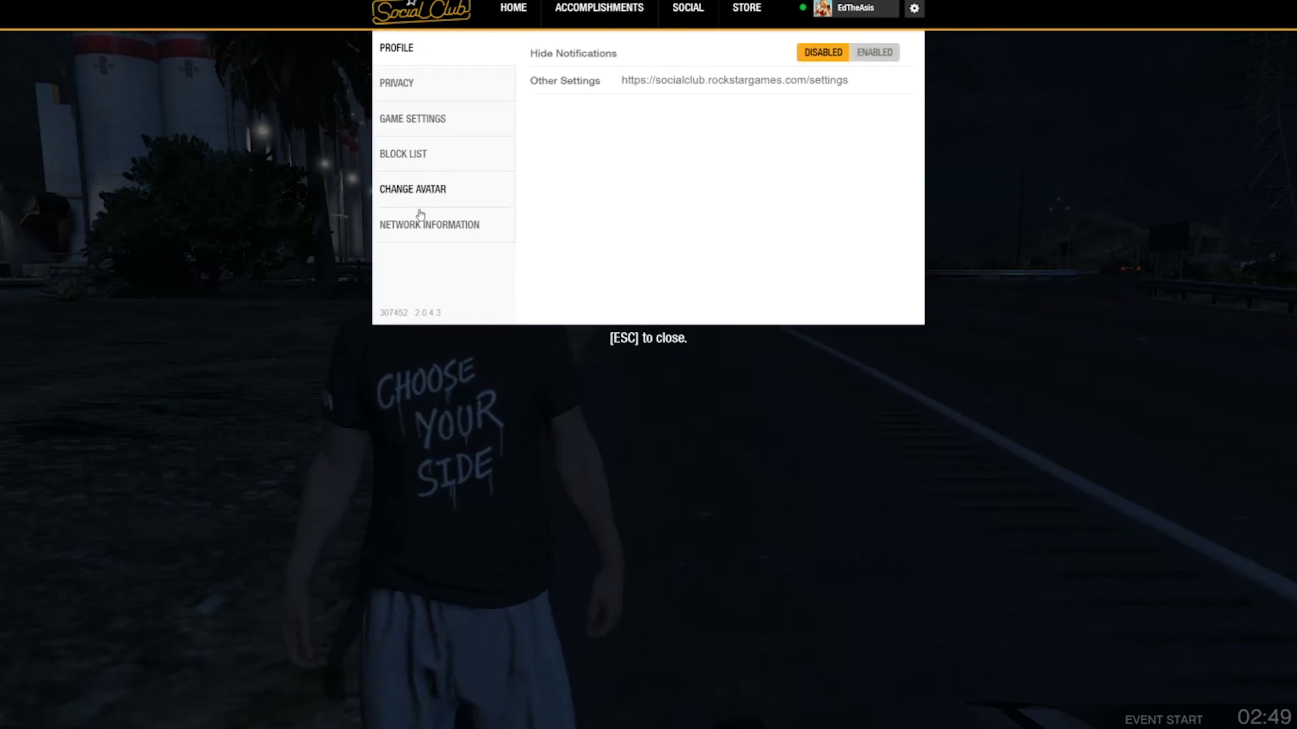
click(420, 225)
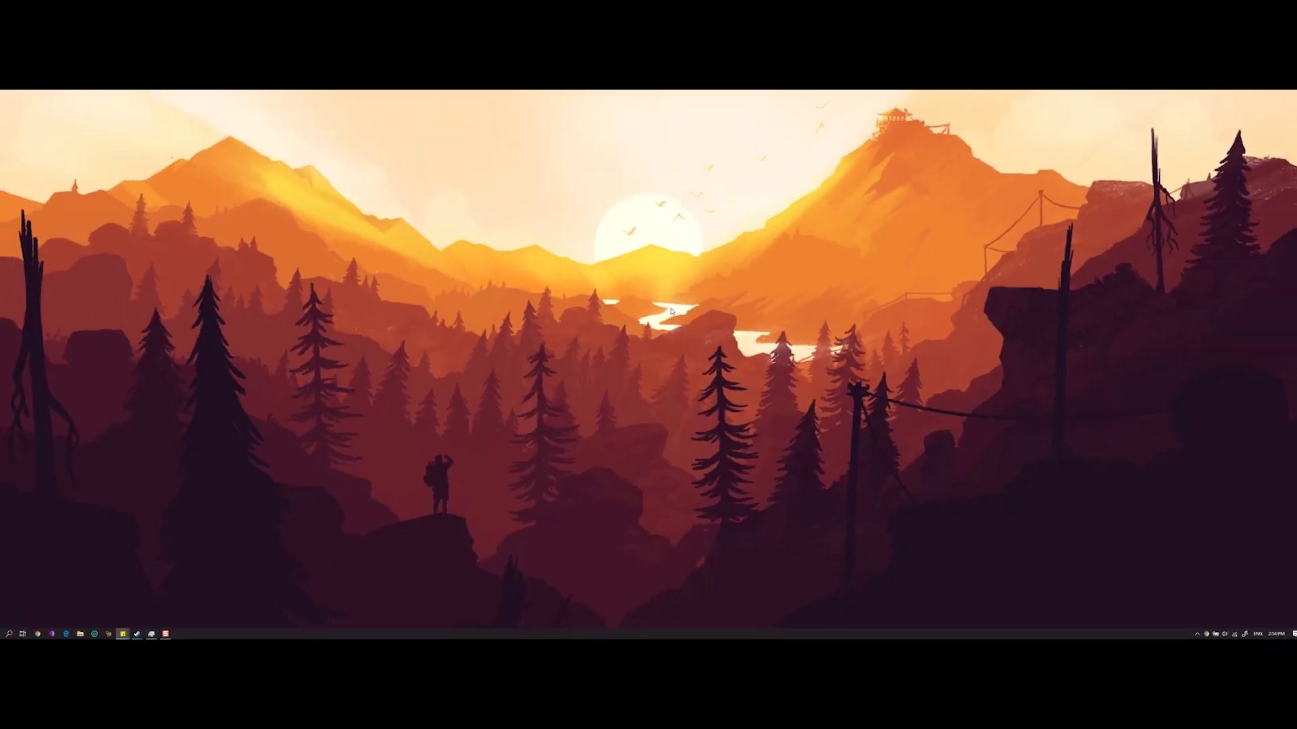
Search Google for 'windscribe' in a new Chrome window.
click(48, 629)
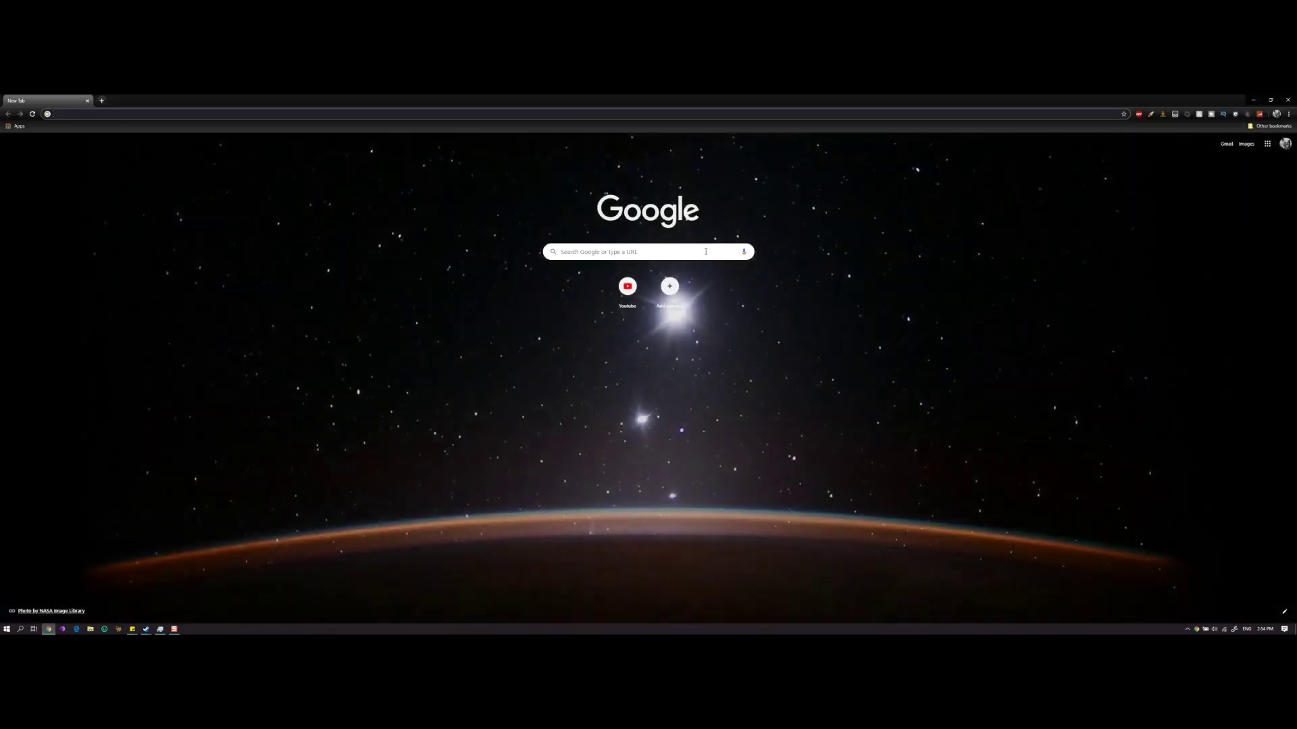
click(687, 256)
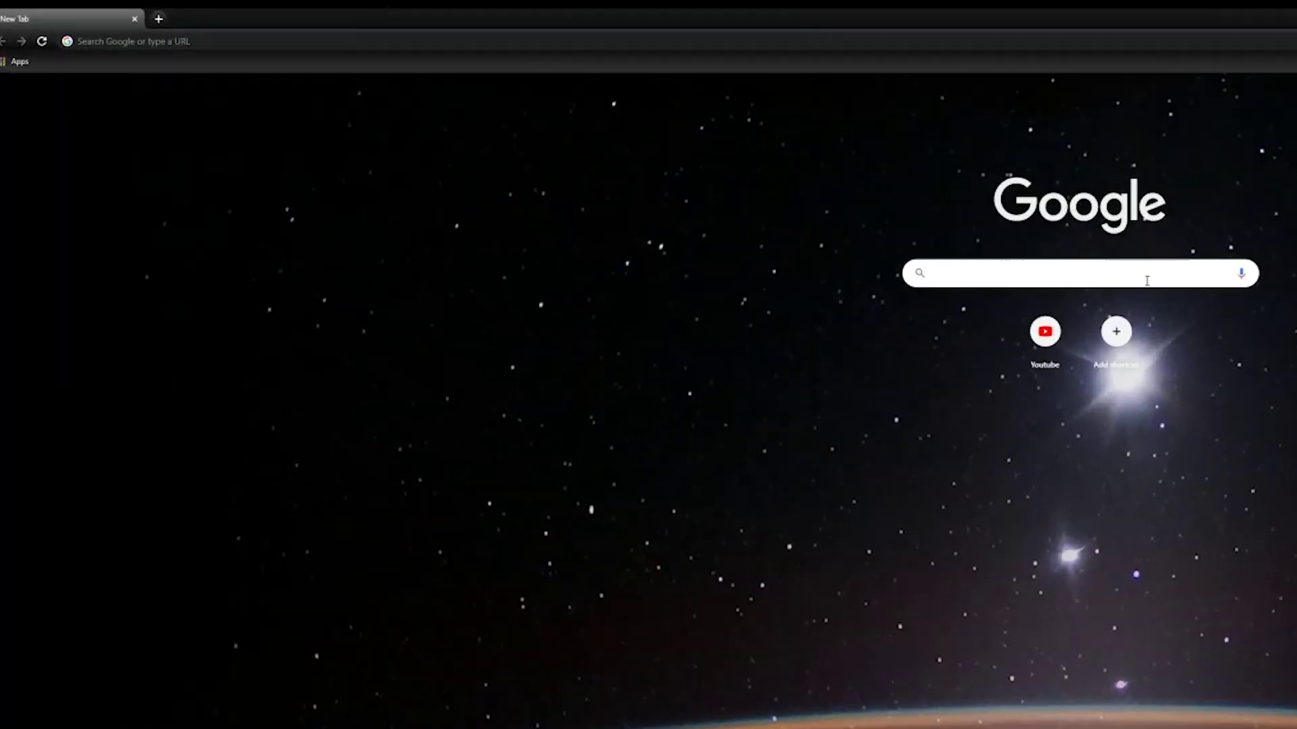
text(w)
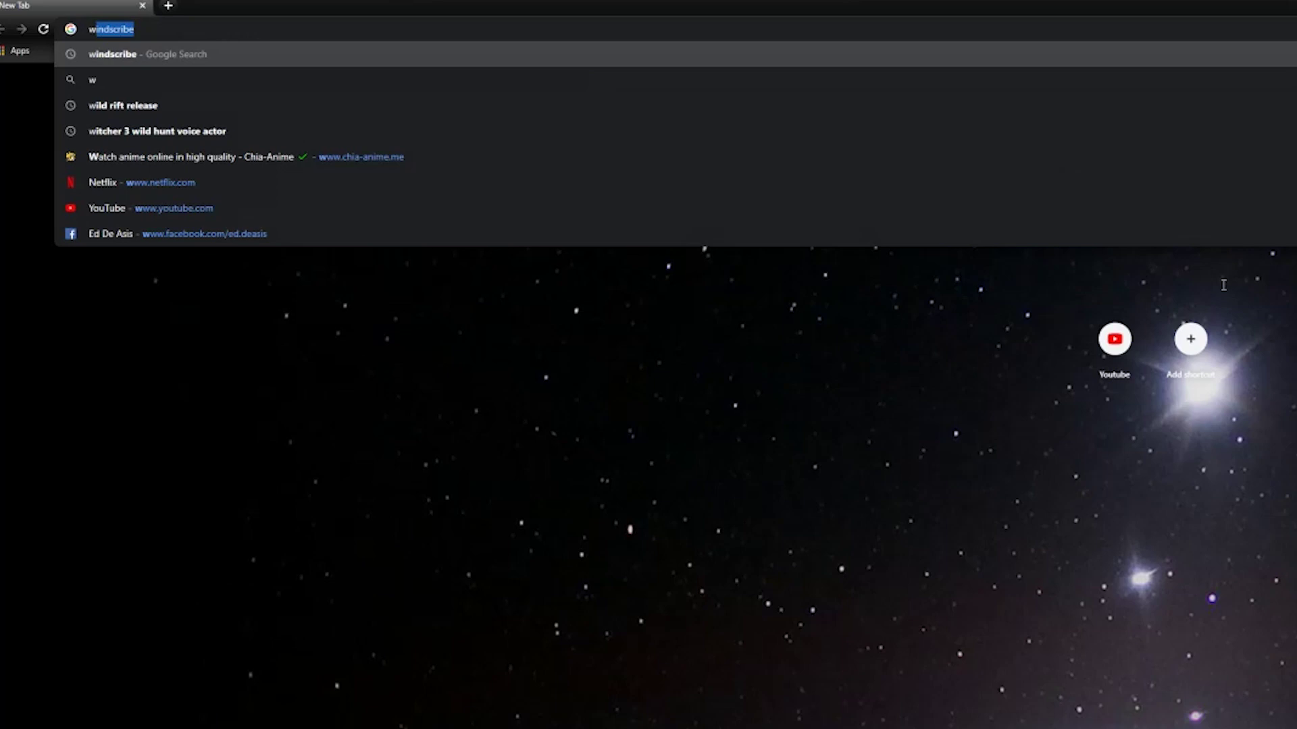
text(indscribe)
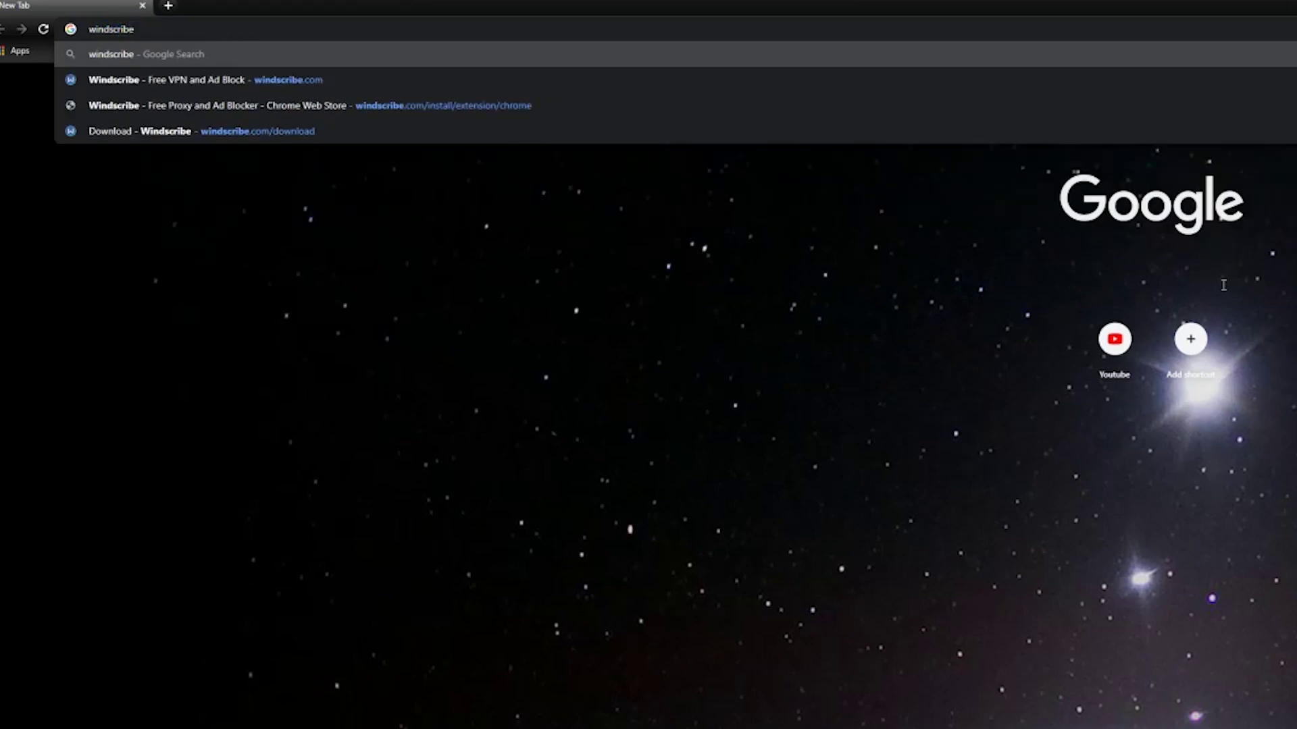
key(Return)
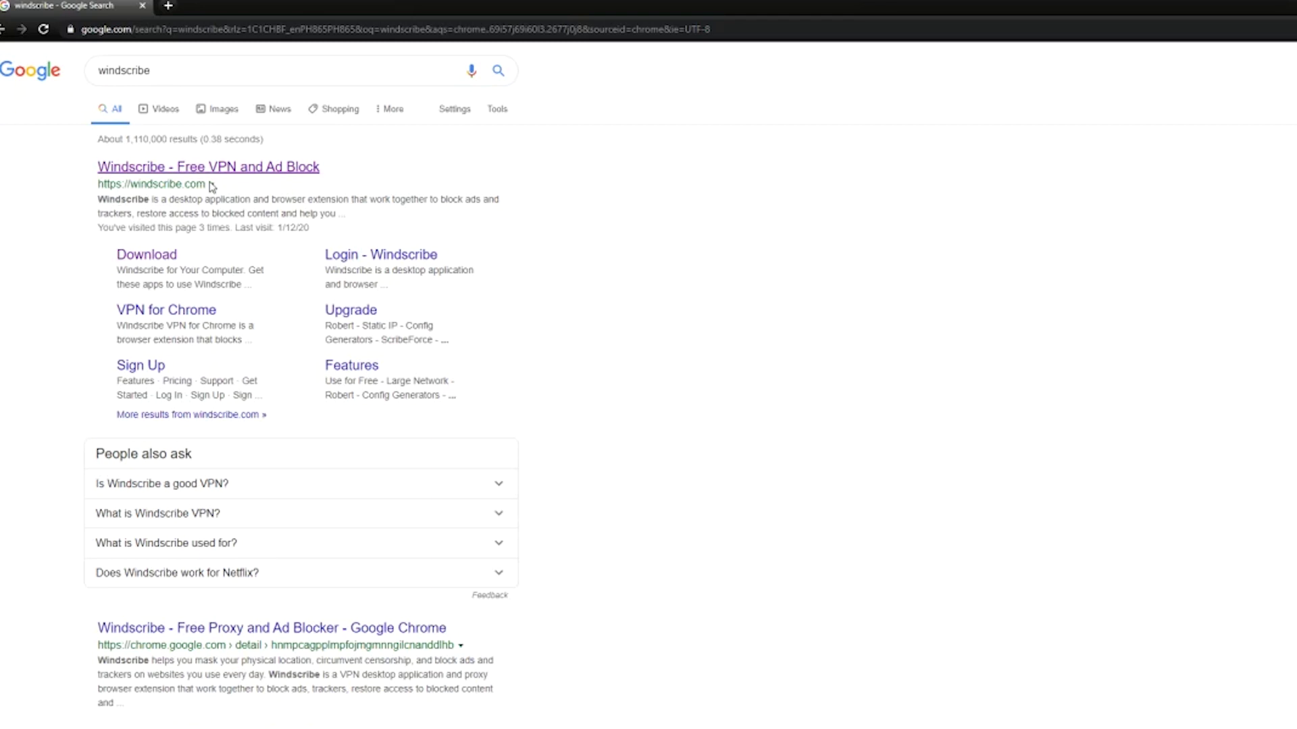
Download the Windows installer from the official Windscribe site's download page.
click(289, 170)
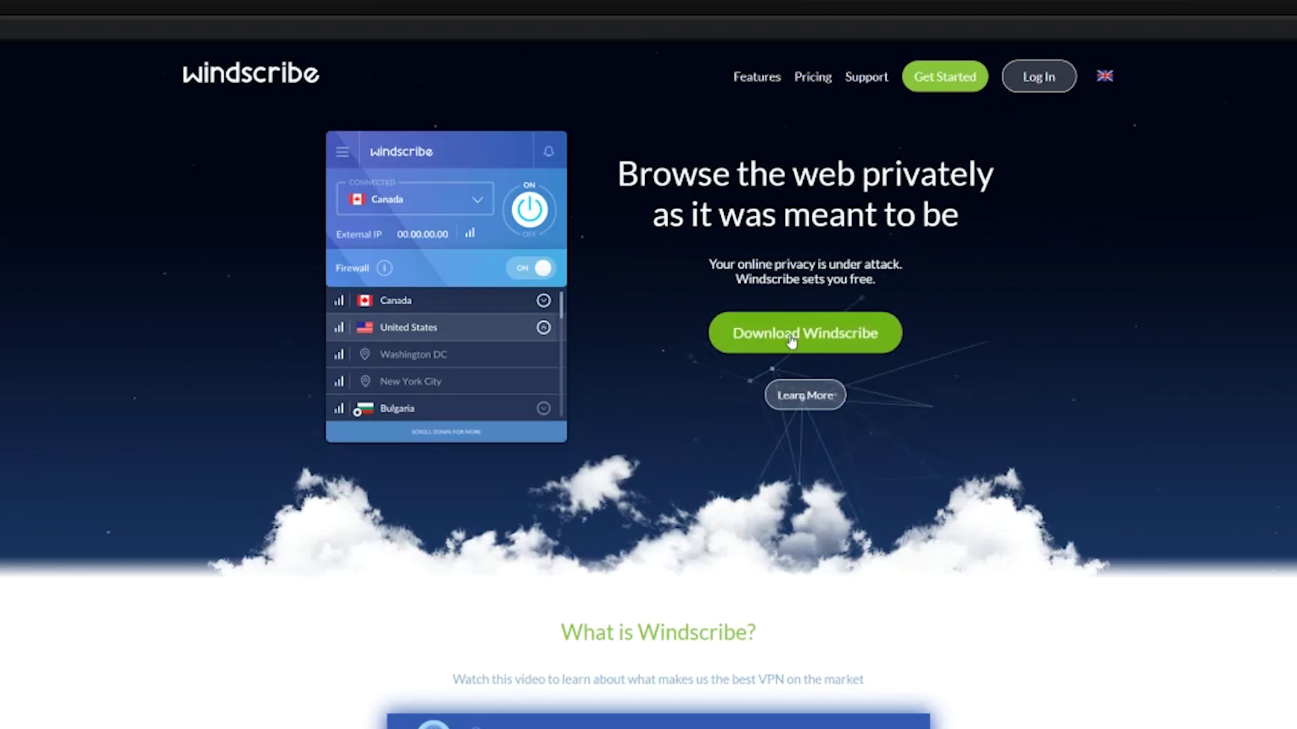
click(789, 341)
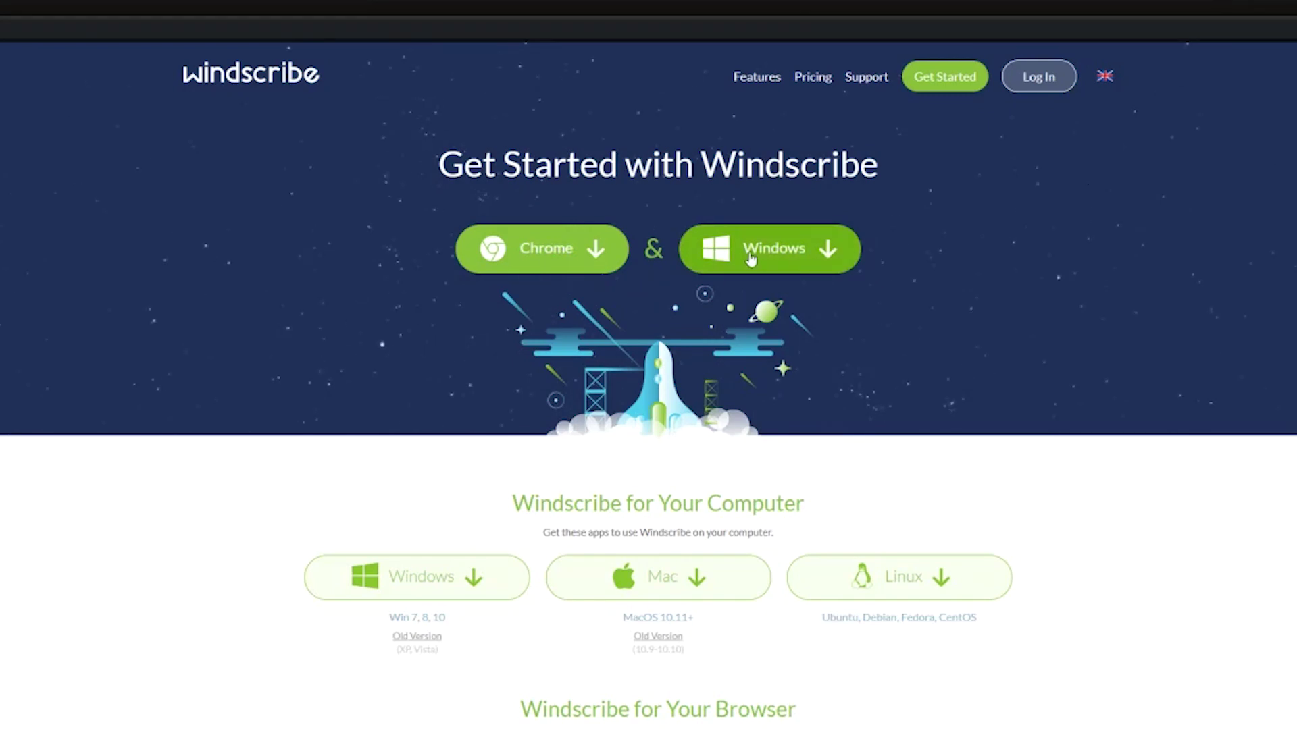
click(730, 266)
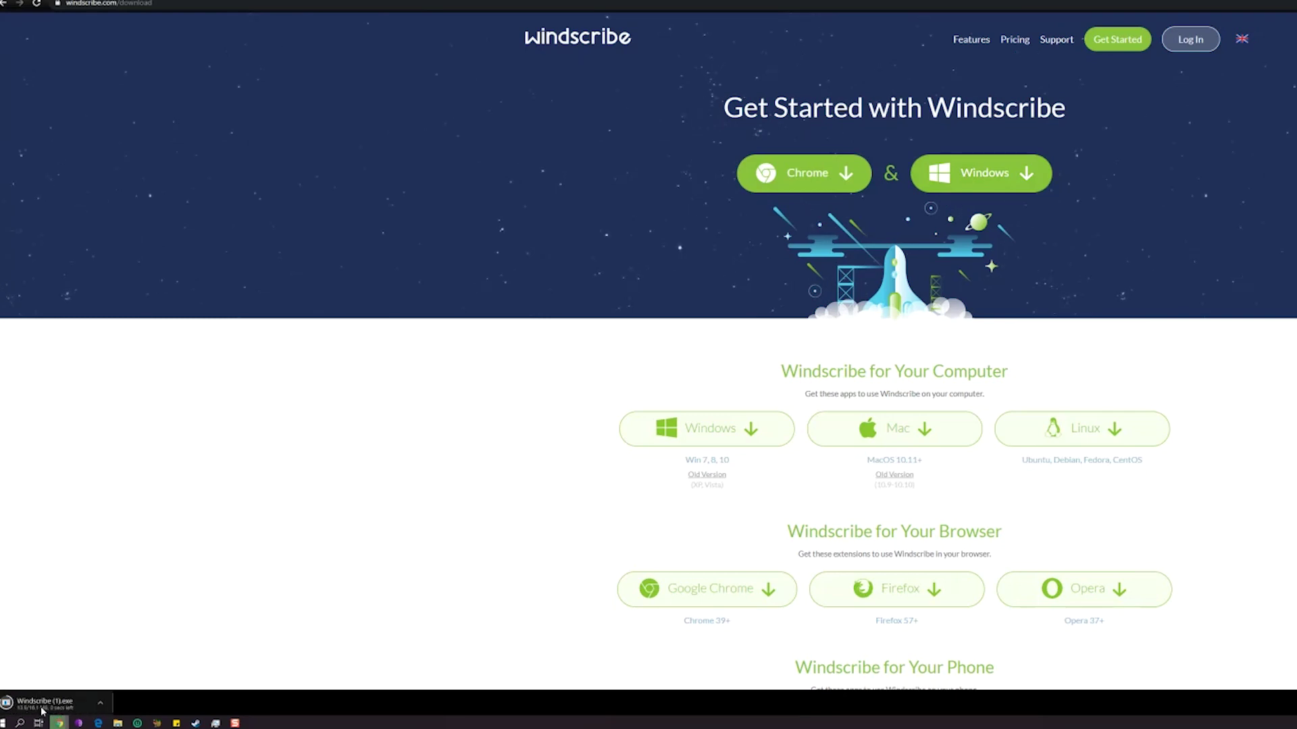
Run the Windscribe Express Install, finish setup and centre the app window.
click(42, 710)
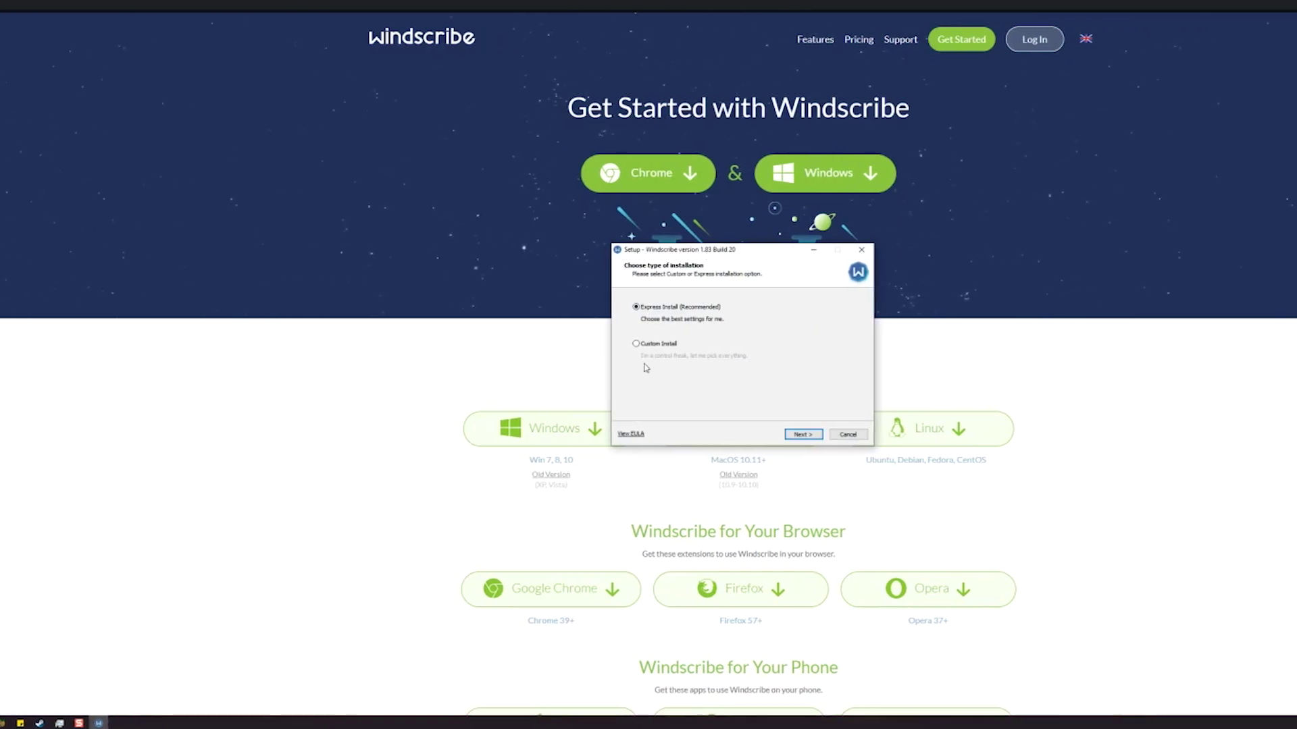
click(903, 436)
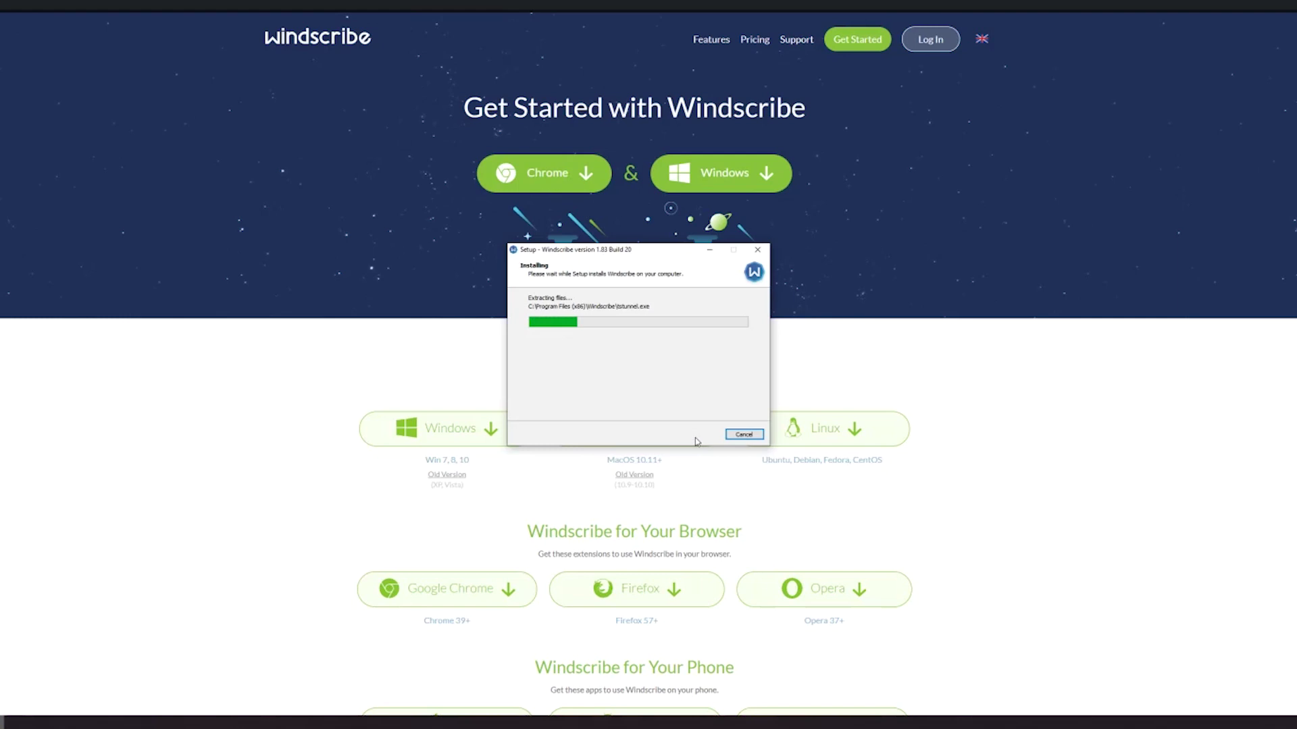
click(695, 438)
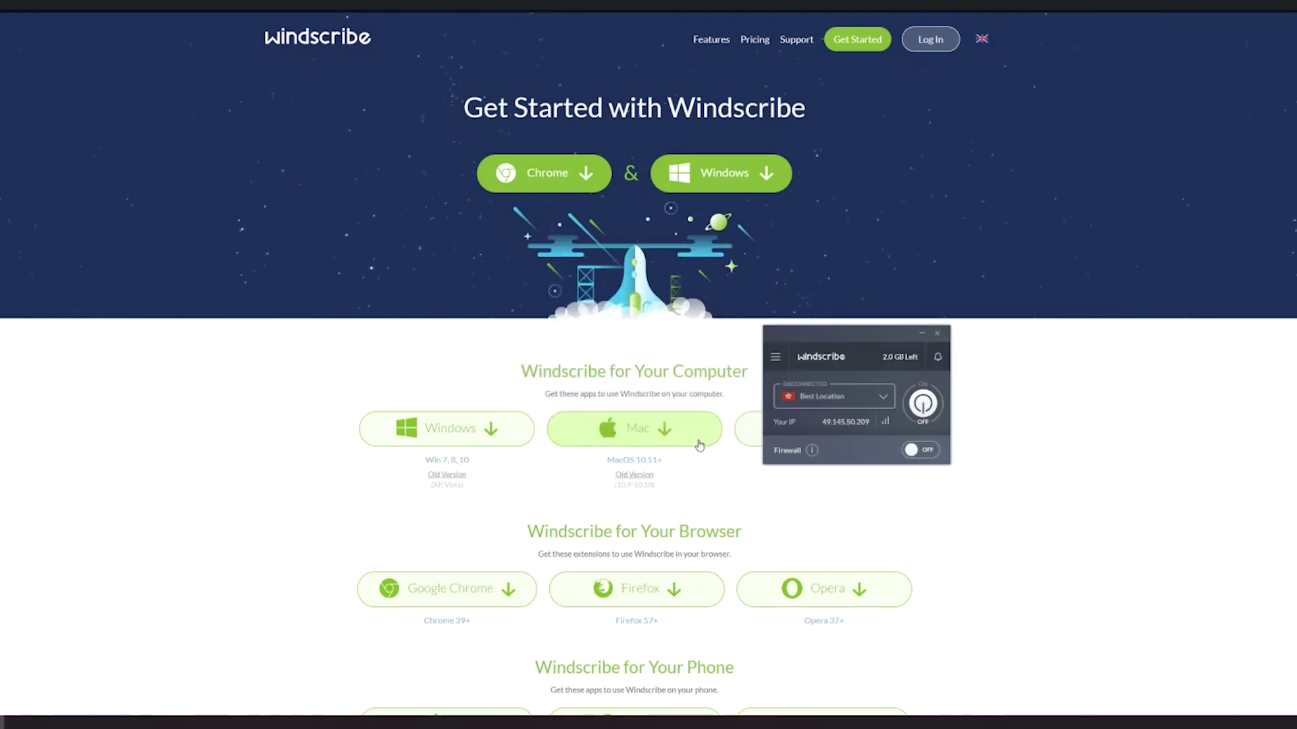
drag(822, 335, 651, 311)
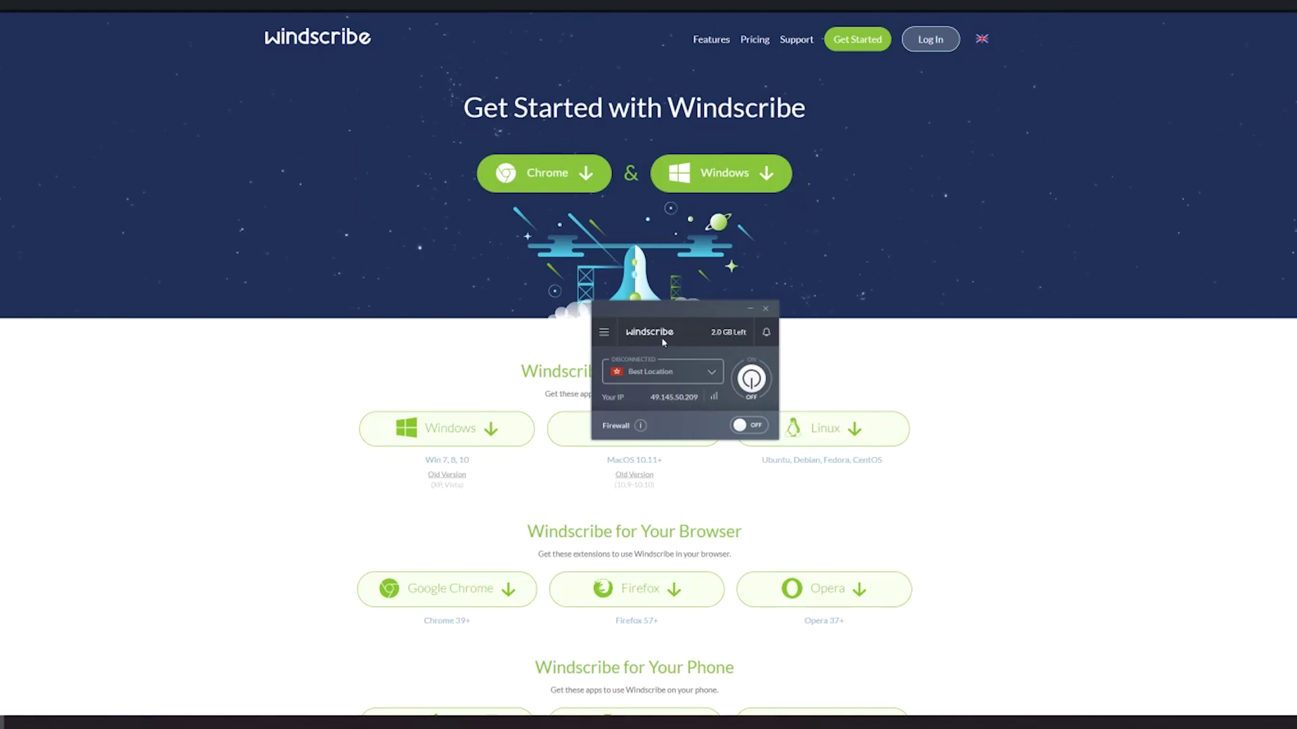
Go from the app's 2.0 GB Left link to the Windscribe website's Sign Up page.
click(734, 333)
mouse_move(933, 124)
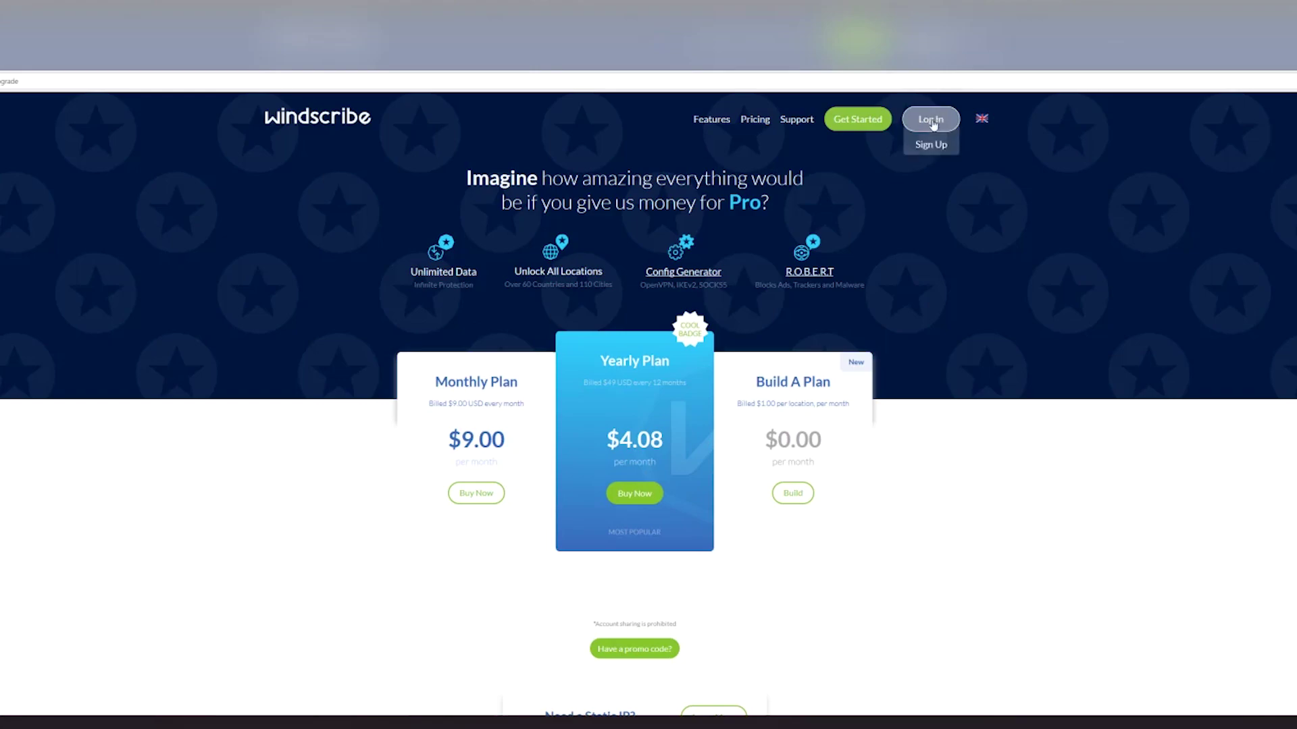
click(930, 146)
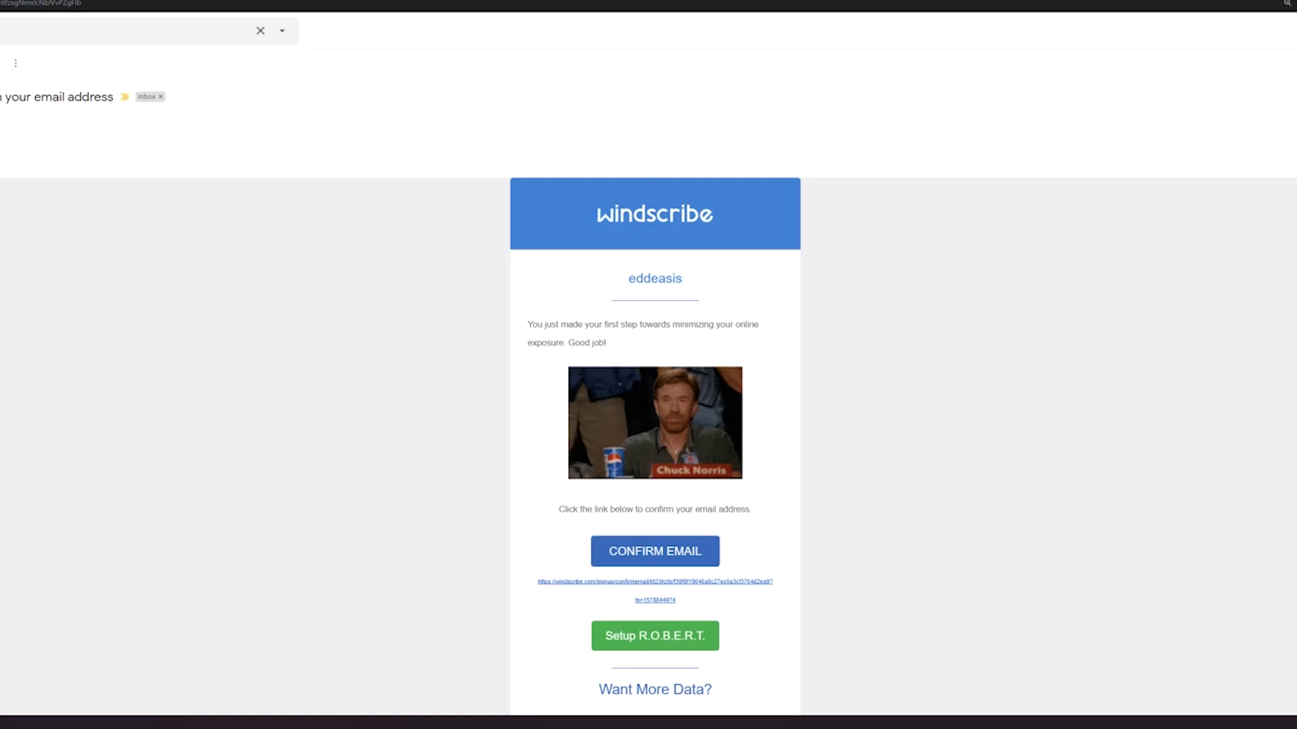
Confirm the account via the email's CONFIRM EMAIL link and scroll through the Want More Data section.
scroll(606, 274, down, 1)
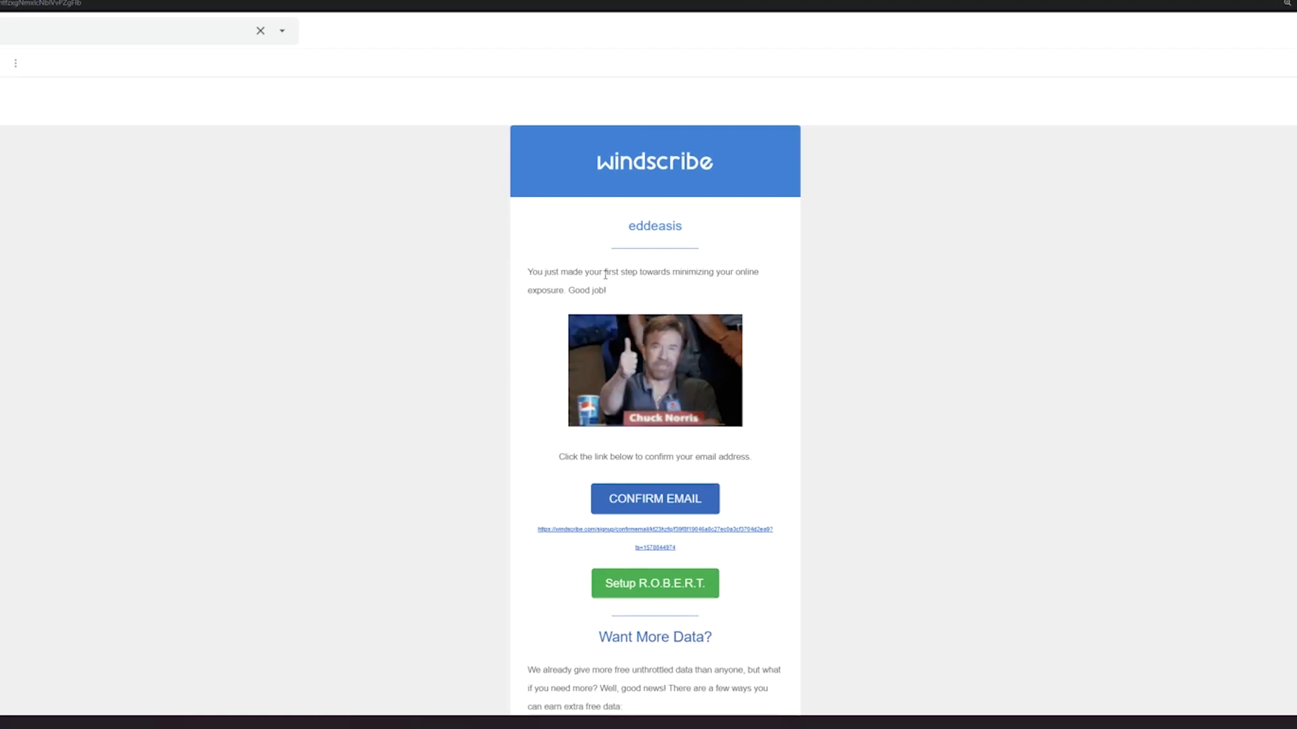
click(647, 503)
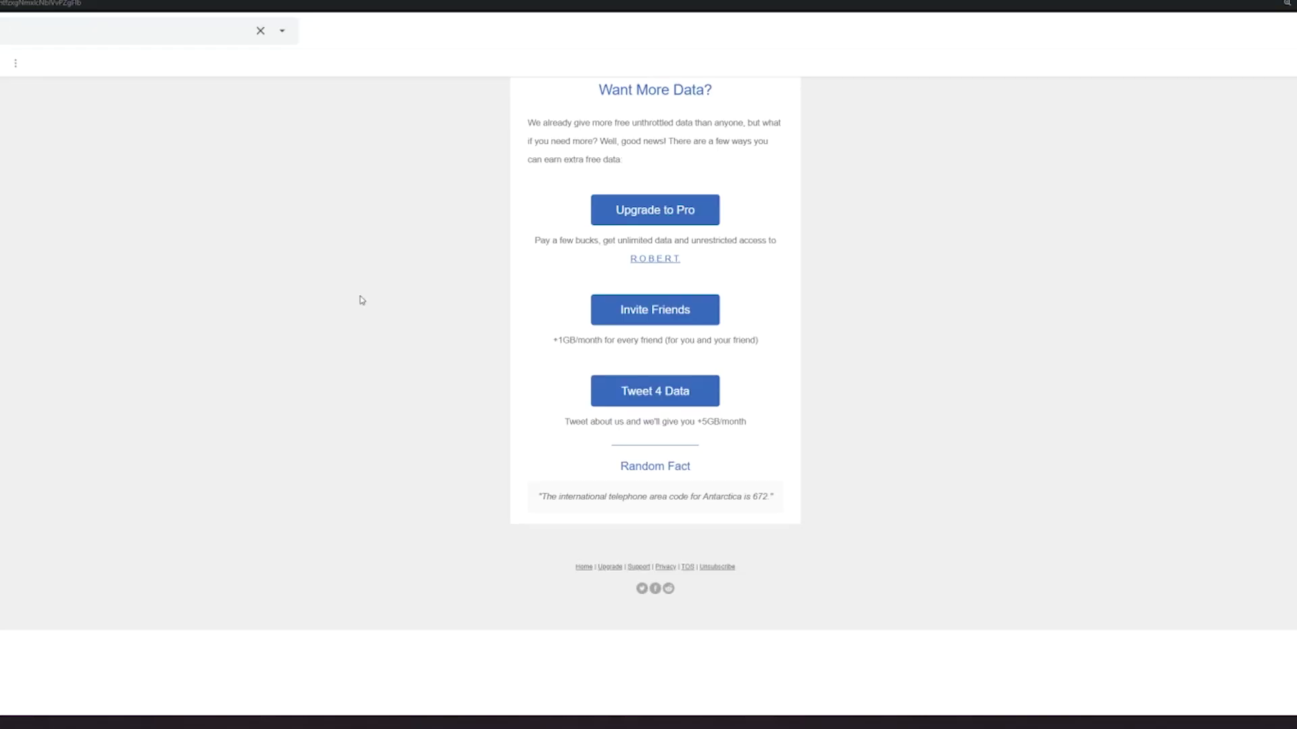
scroll(473, 412, up, 3)
scroll(486, 390, down, 2)
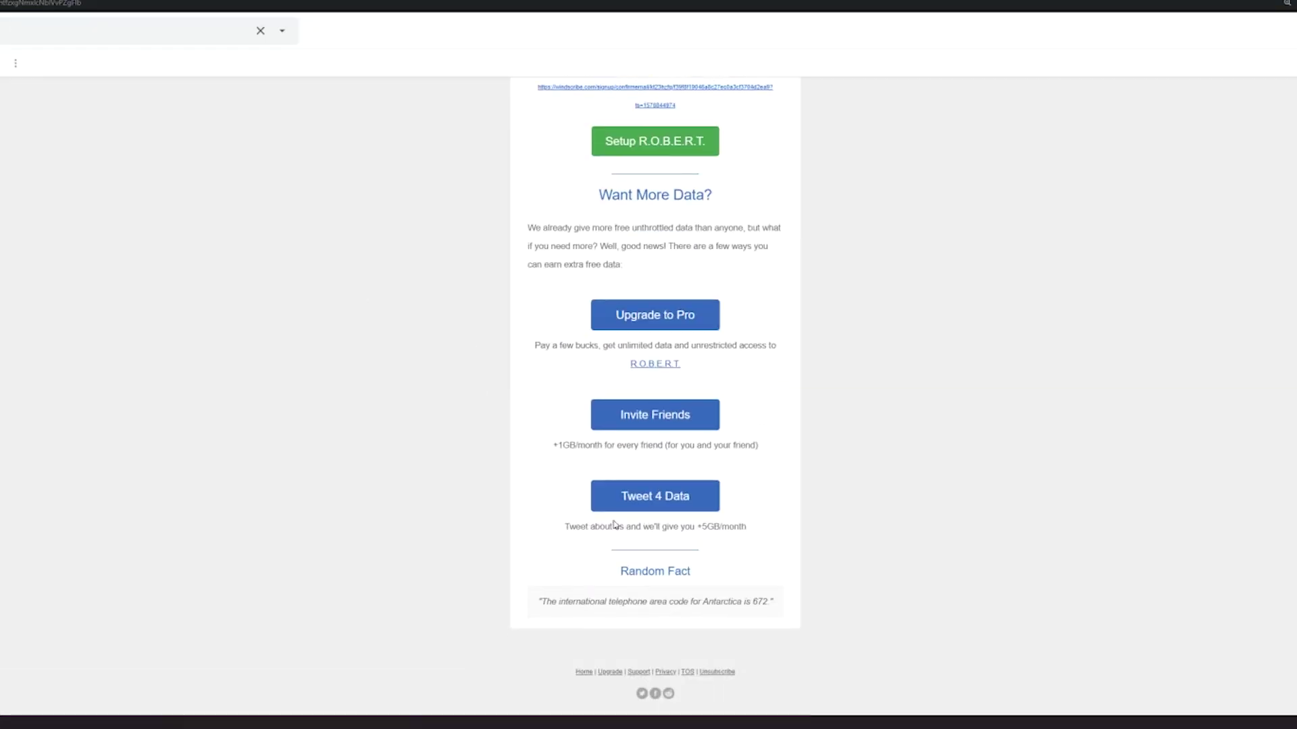
scroll(615, 524, down, 1)
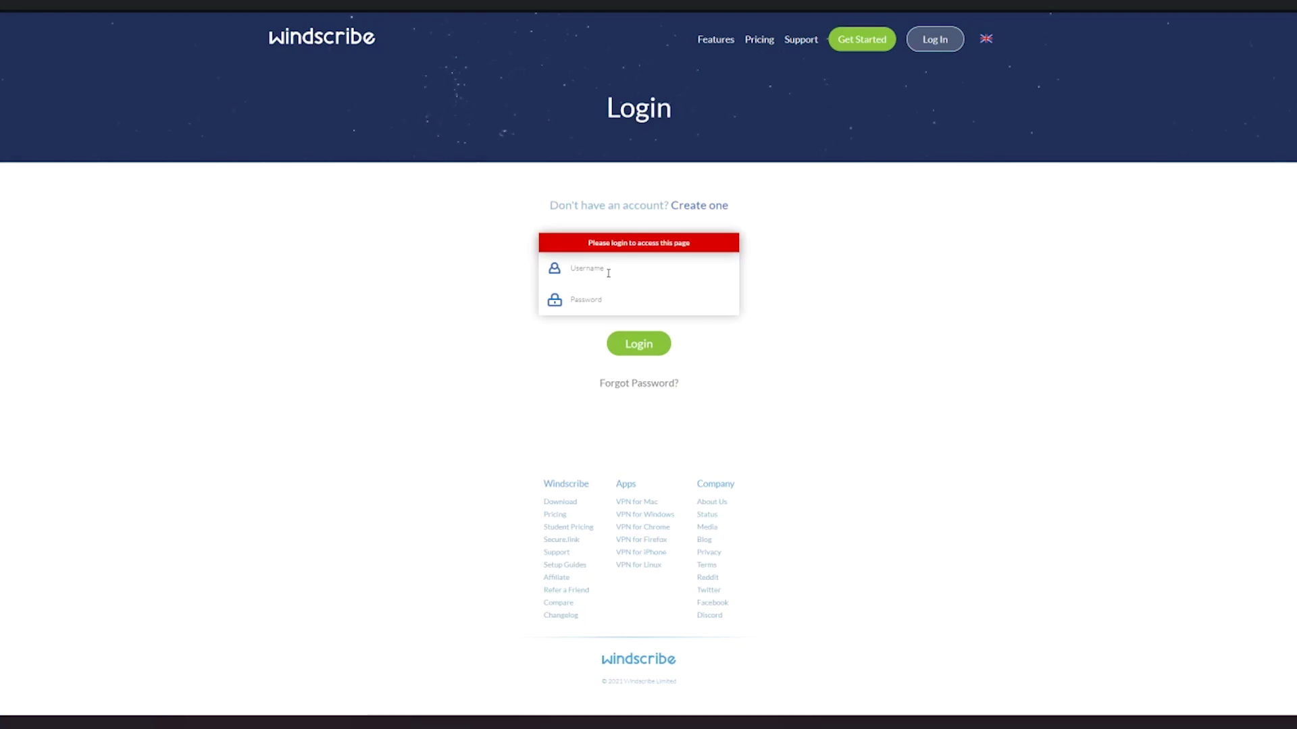
Log in with the saved username and post the pre-filled promotional Windscribe tweet.
click(597, 301)
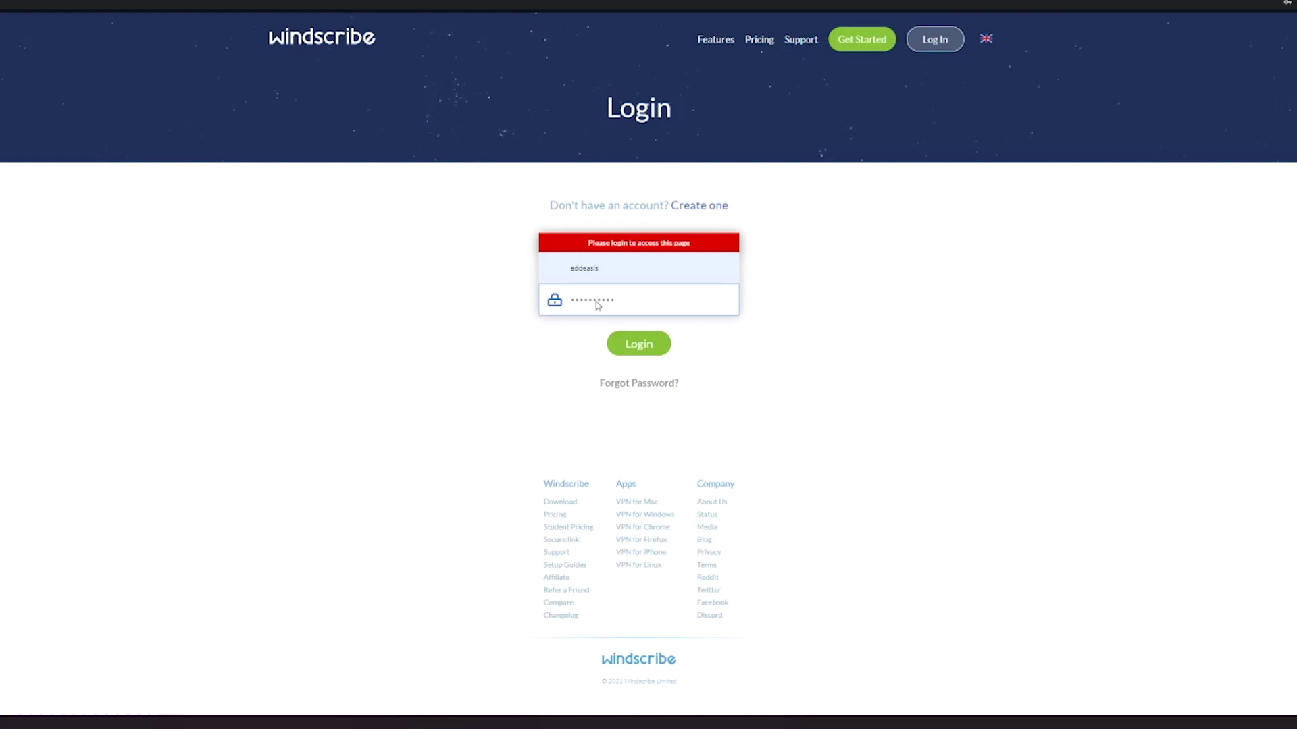
key(Return)
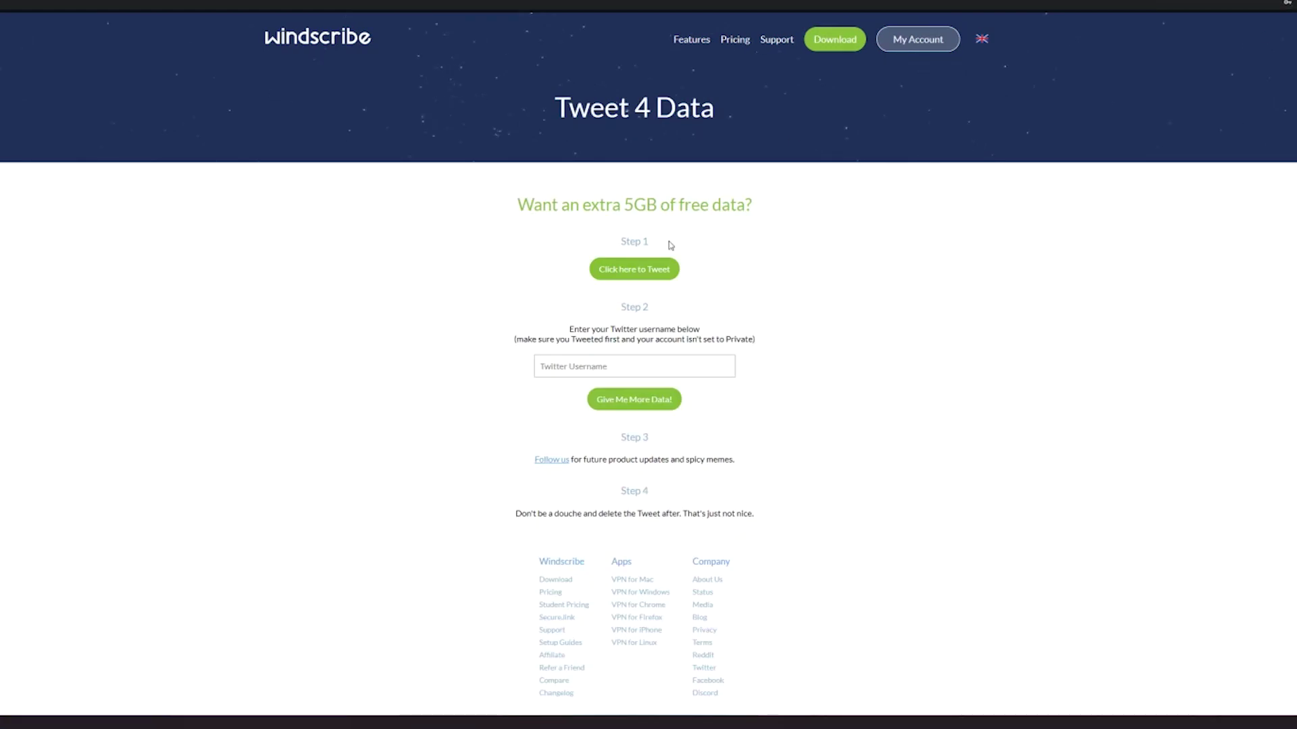
click(608, 270)
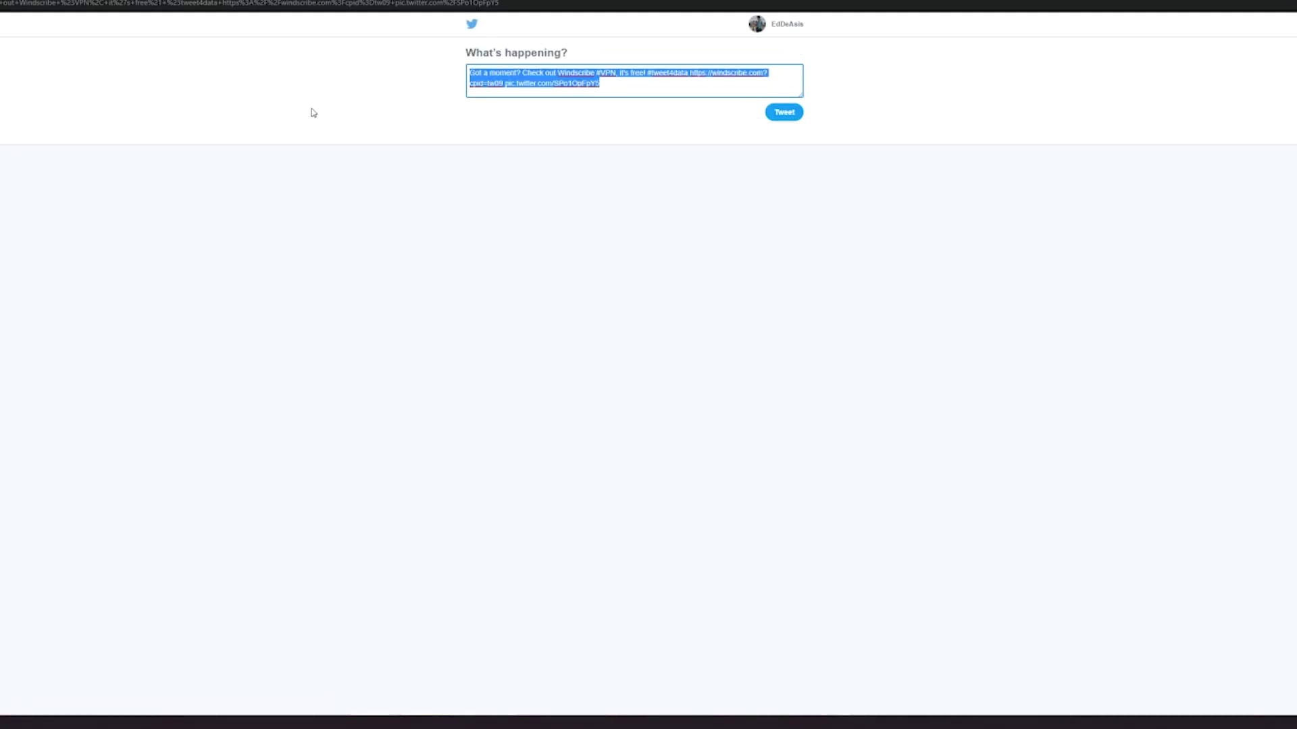
click(783, 113)
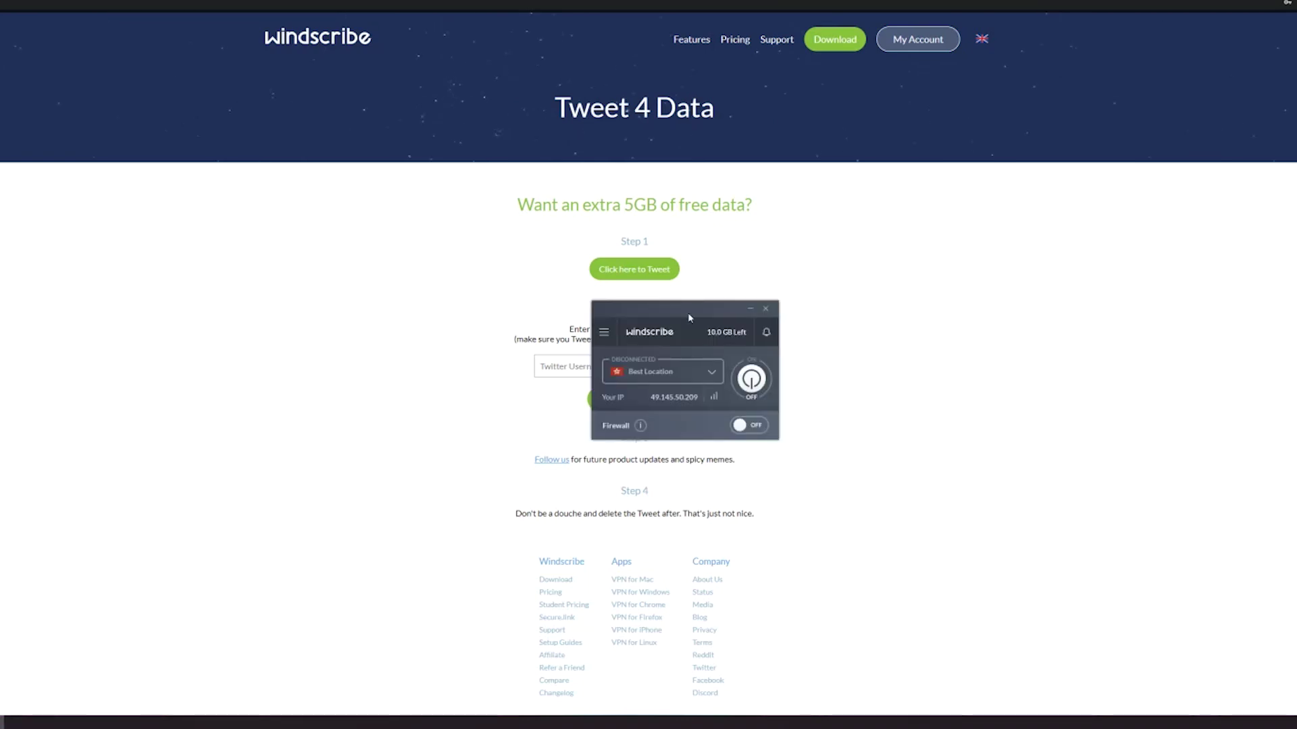
drag(689, 316, 803, 310)
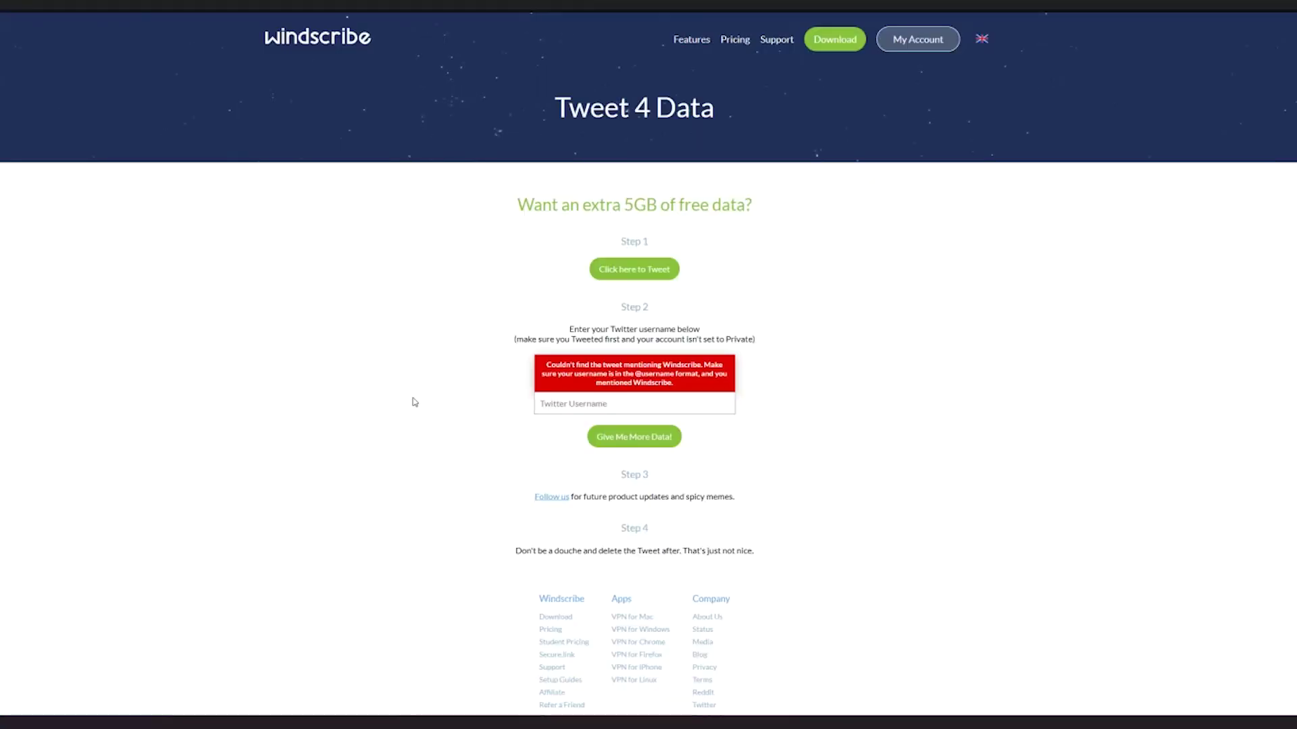
Submit the saved Twitter handle on the Tweet 4 Data page to claim 5GB extra.
click(581, 403)
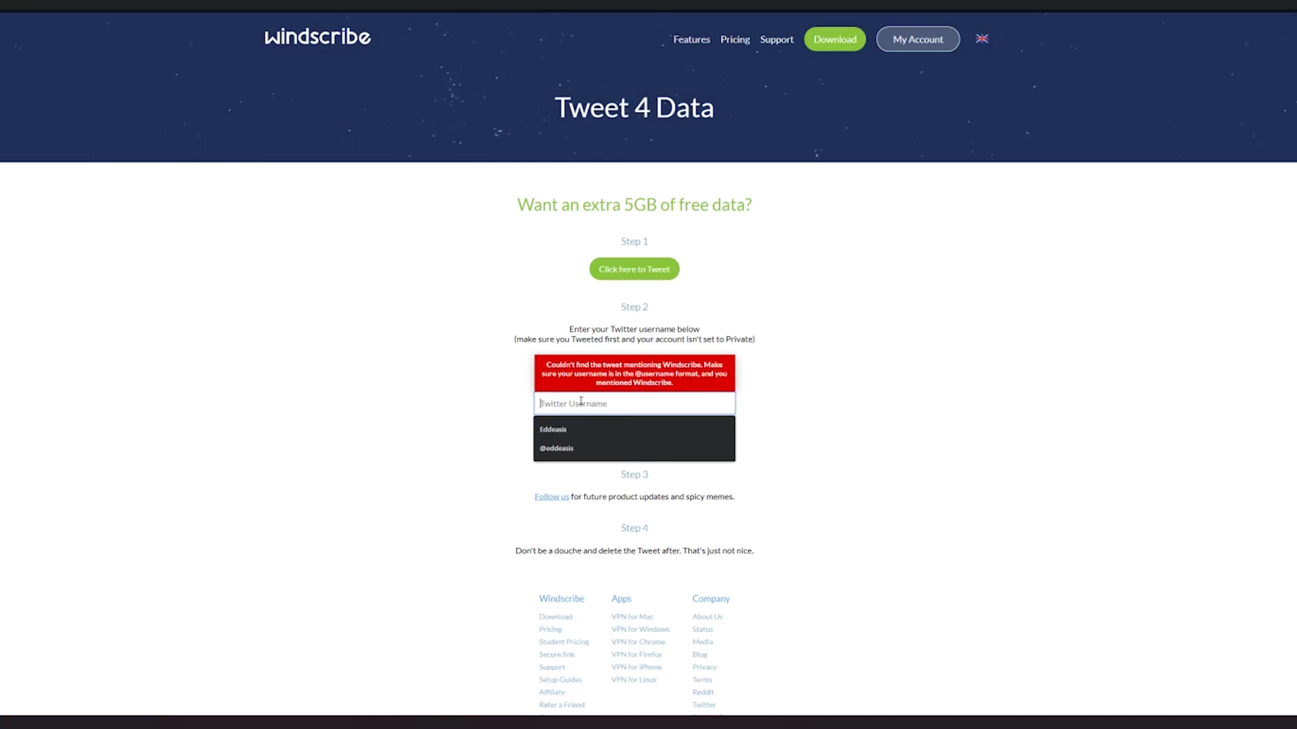
click(565, 454)
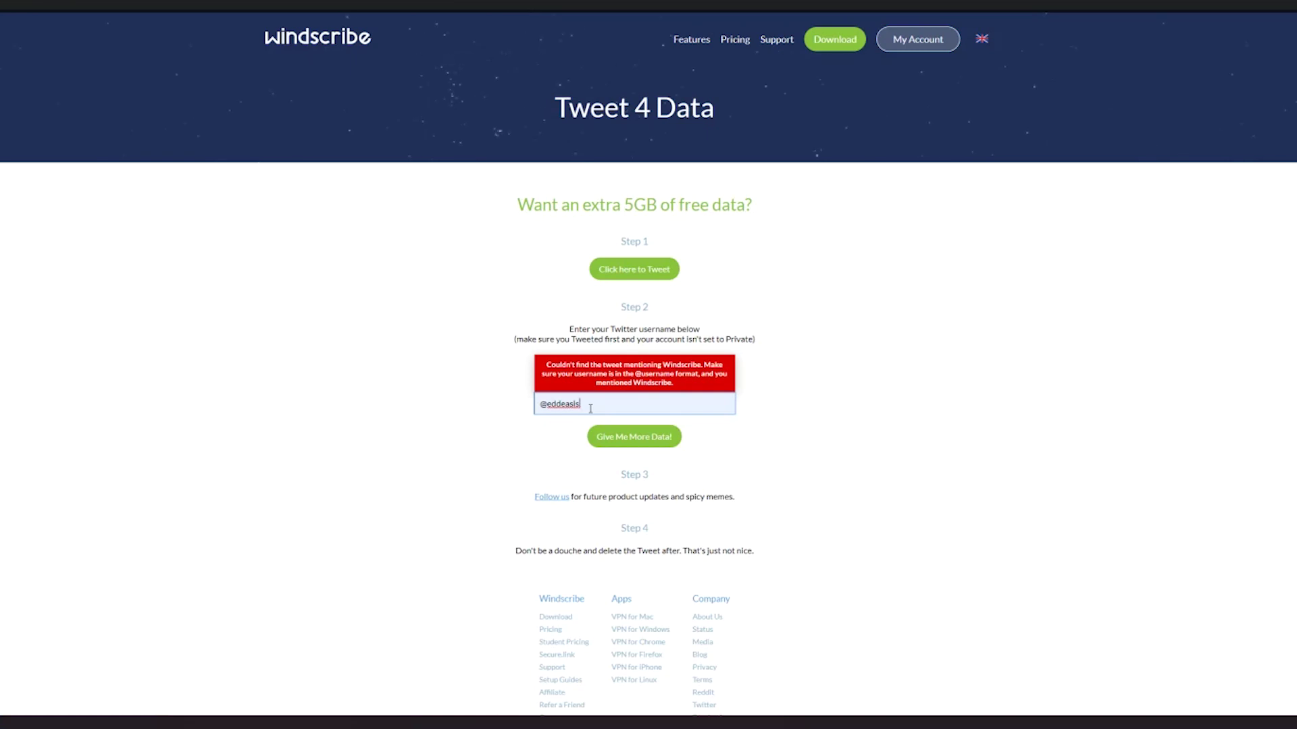
click(621, 437)
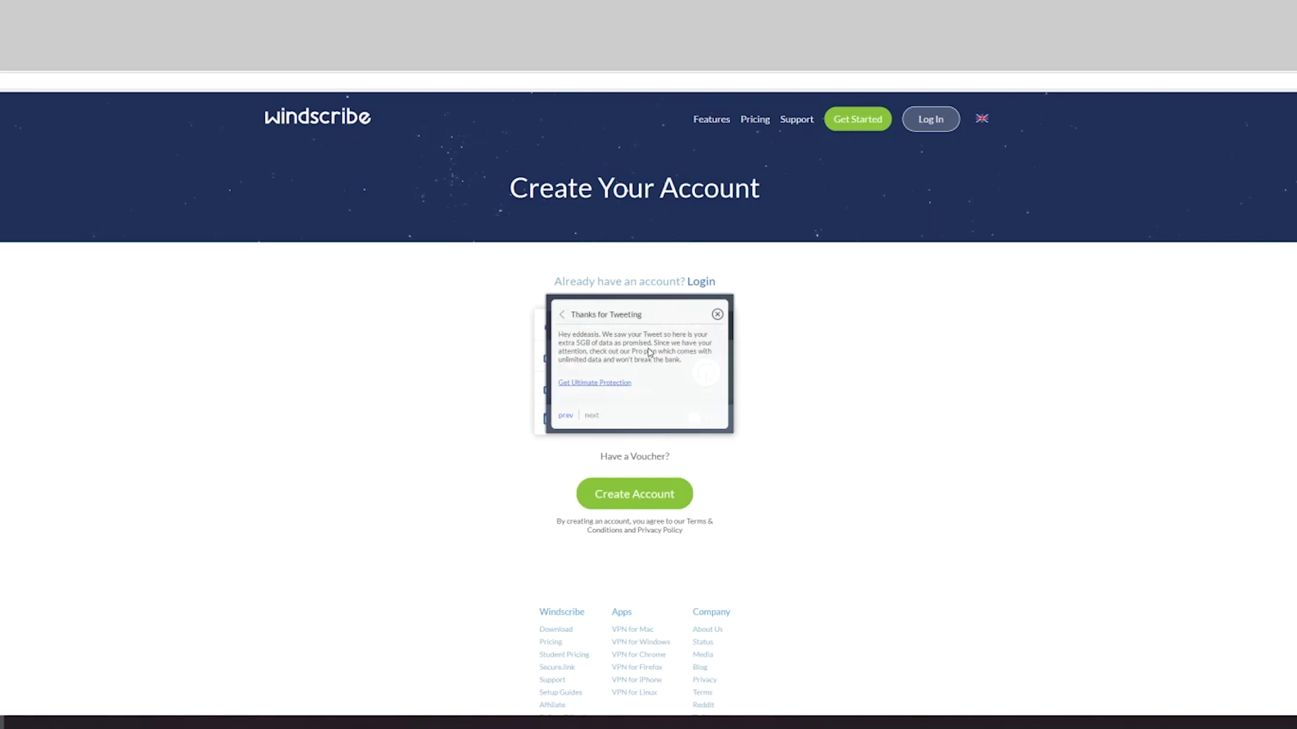
Dismiss the Thanks for Tweeting notice and set Hong Kong as the location, leaving the VPN disconnected.
click(717, 315)
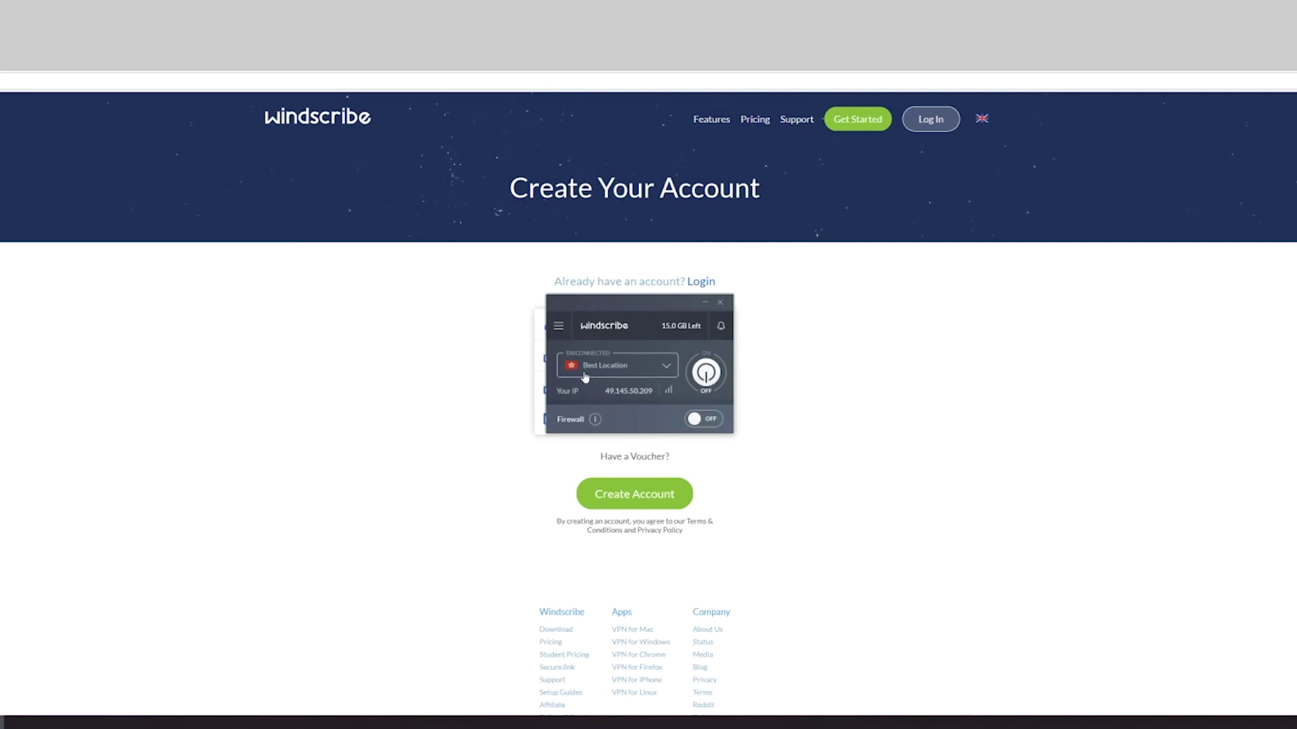
drag(593, 315, 874, 341)
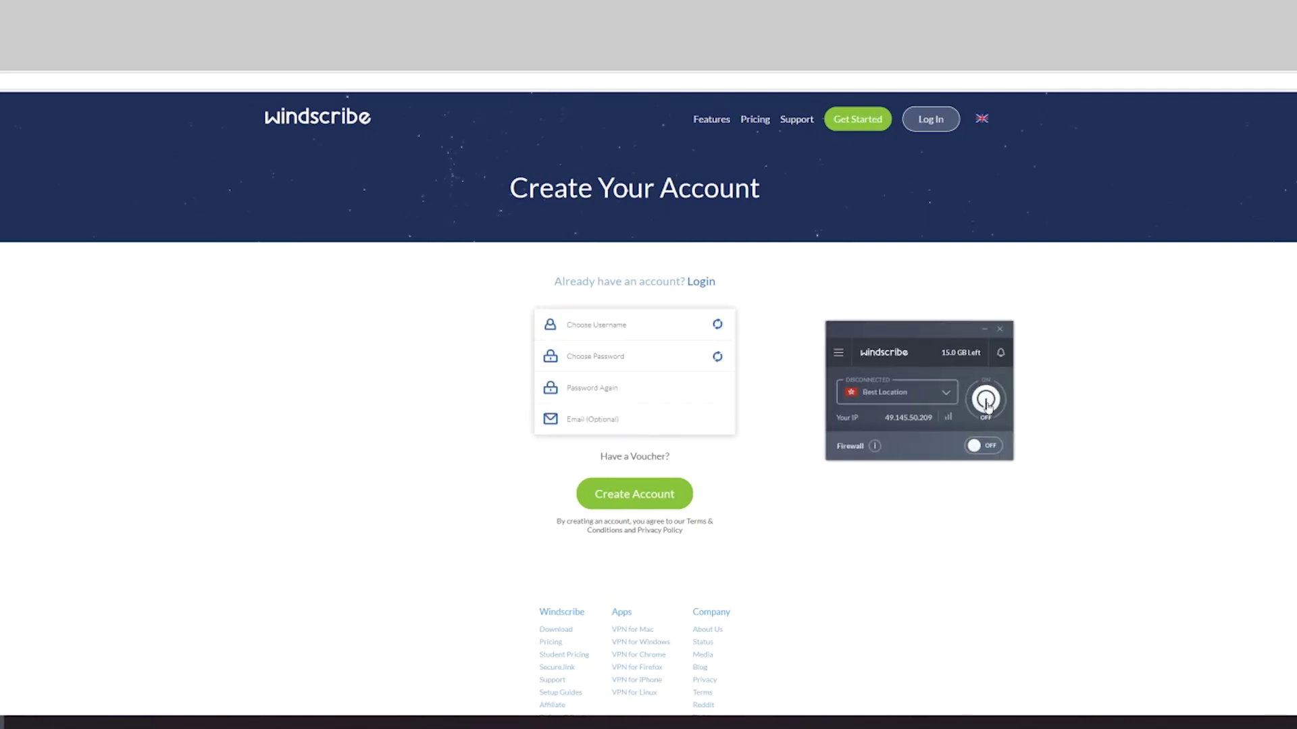
click(933, 401)
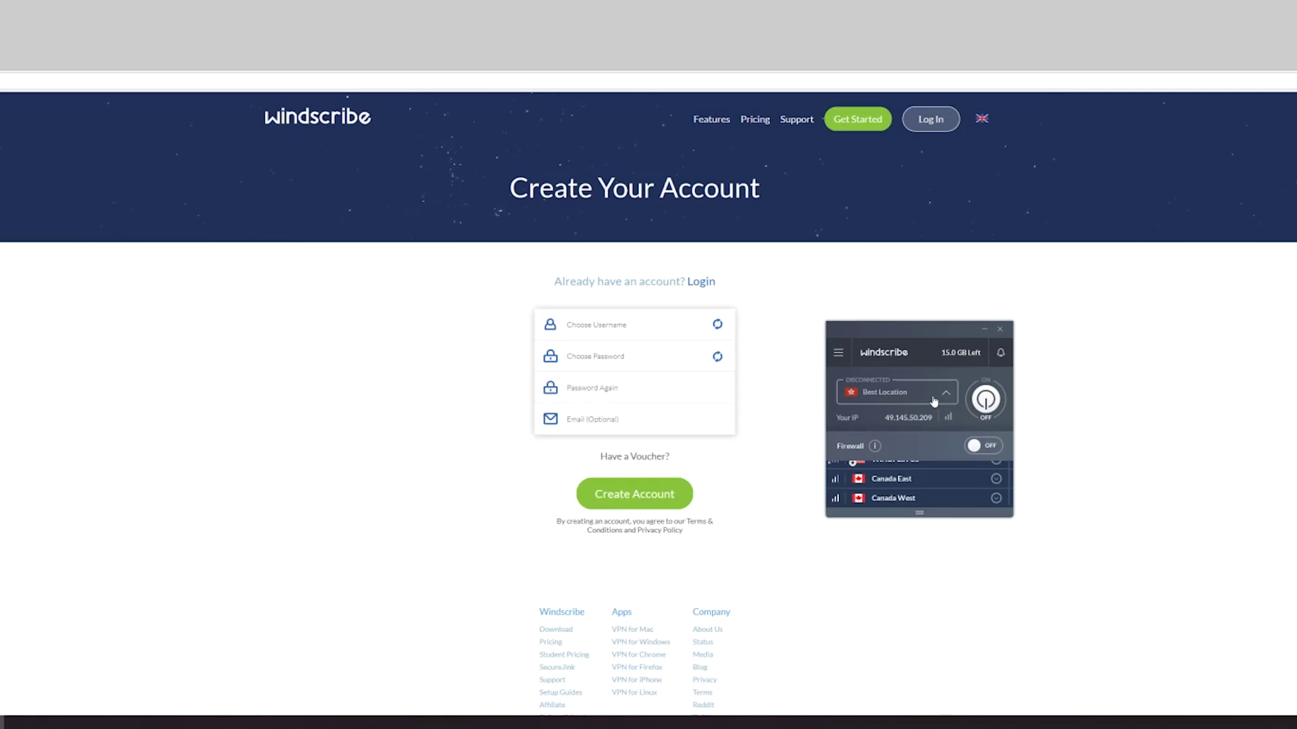
scroll(932, 554, down, 10)
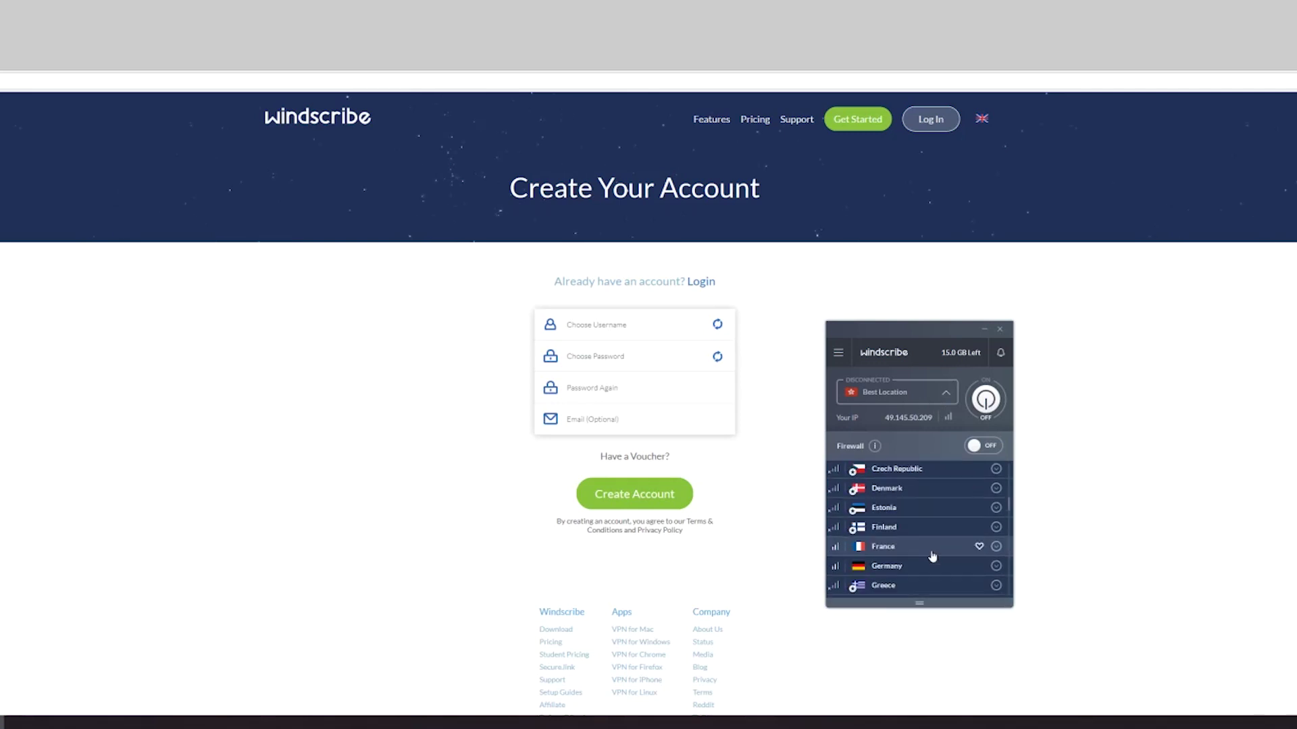
scroll(932, 554, up, 8)
scroll(932, 553, up, 1)
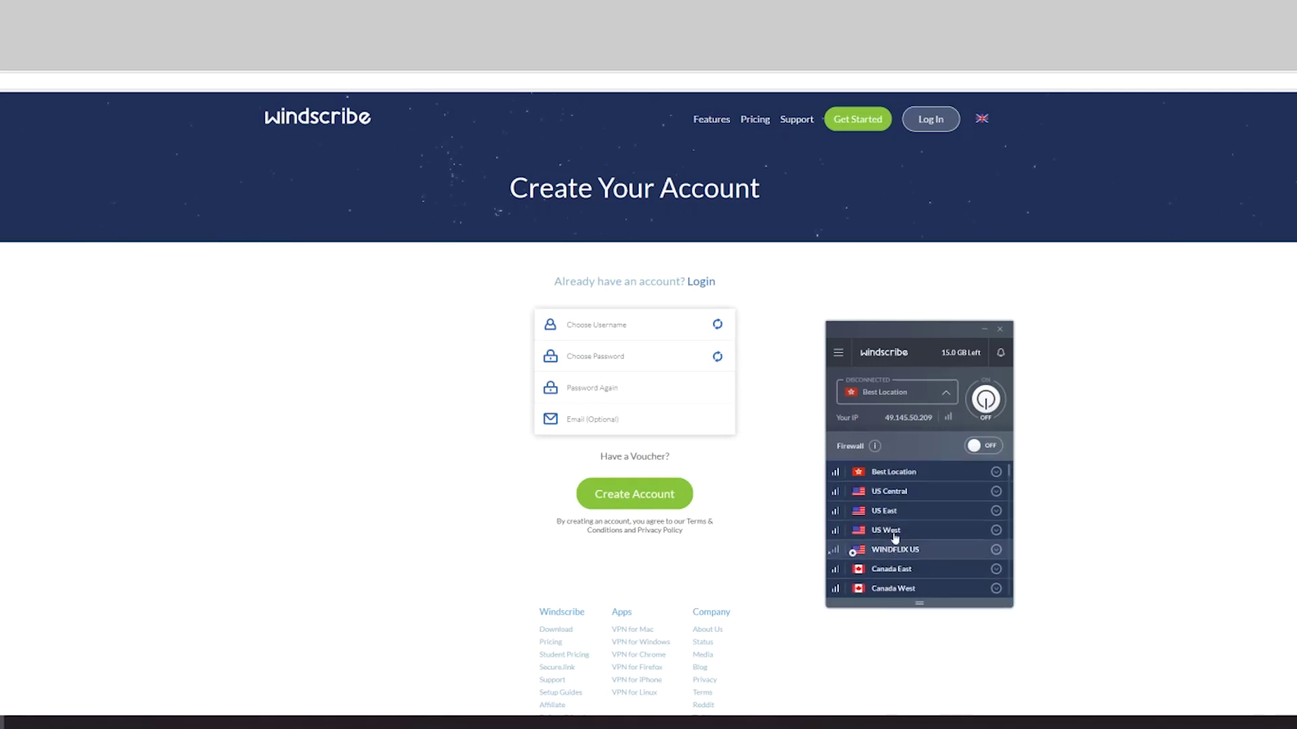
scroll(902, 557, up, 1)
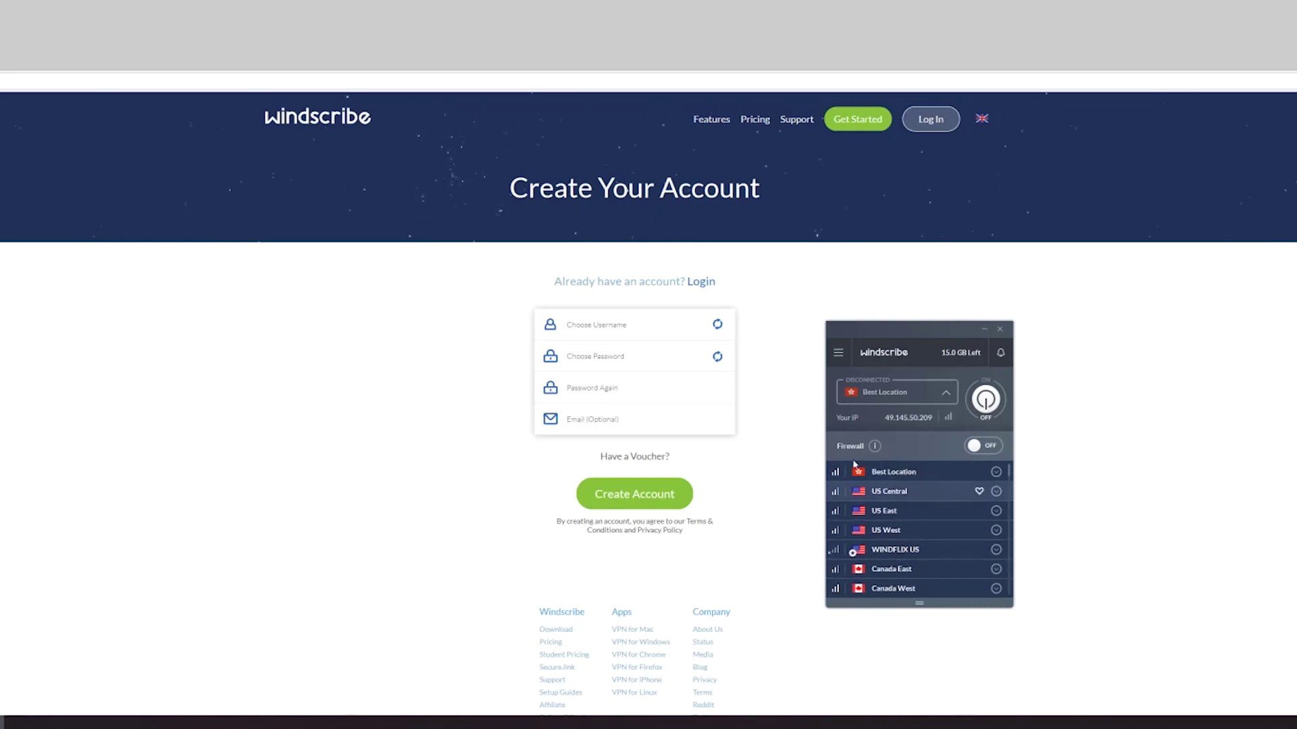
scroll(909, 512, down, 6)
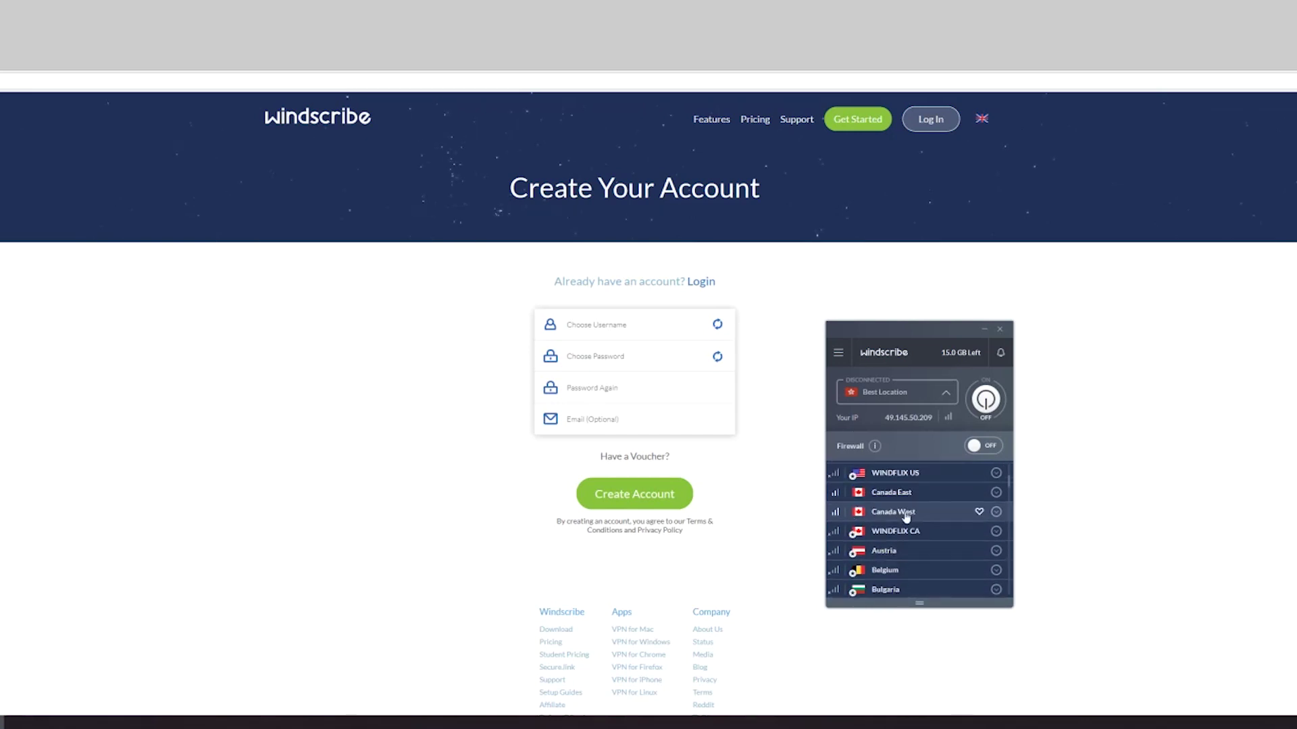
scroll(900, 528, down, 10)
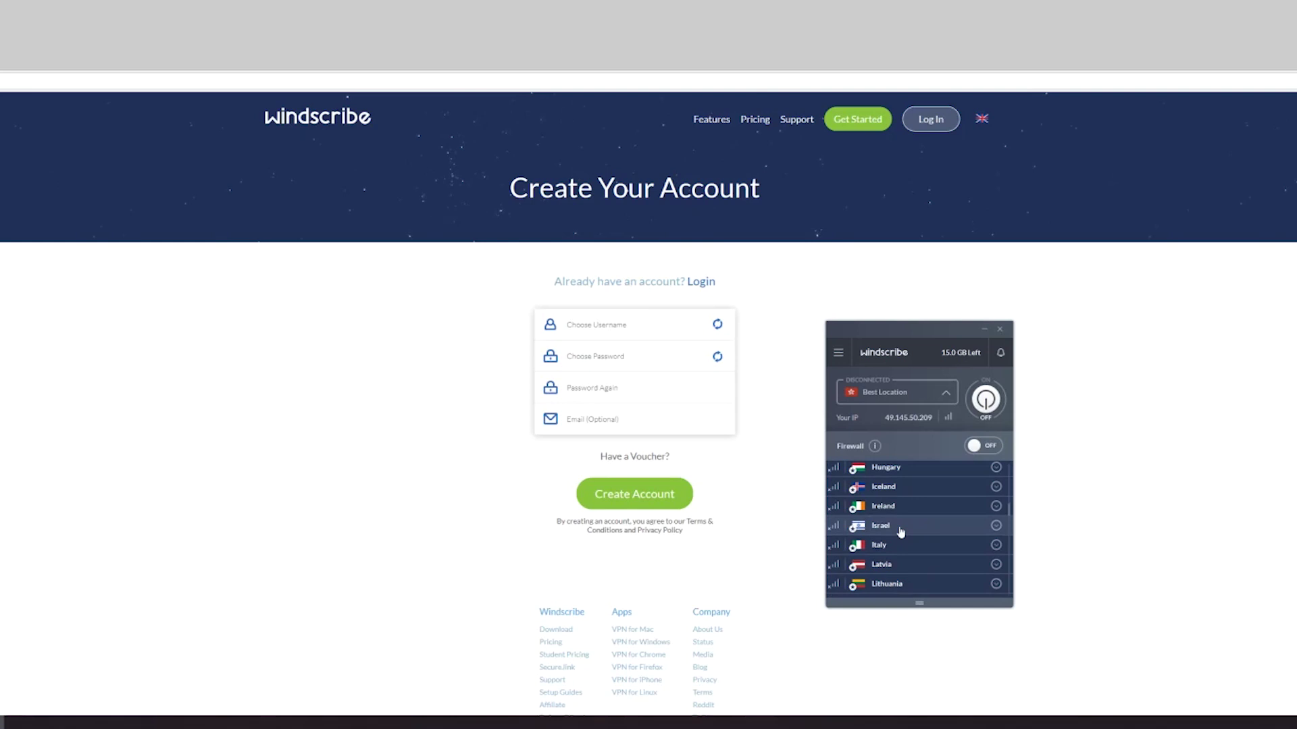
scroll(945, 523, down, 5)
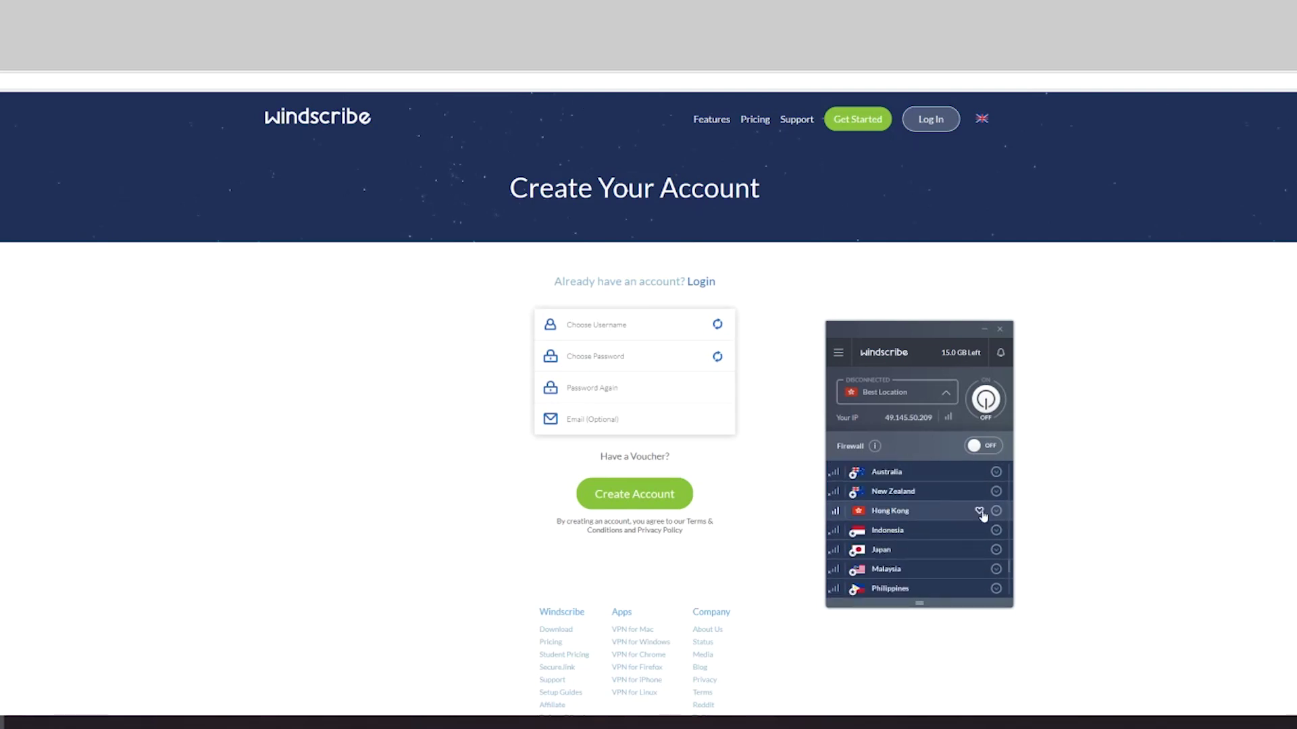
click(878, 517)
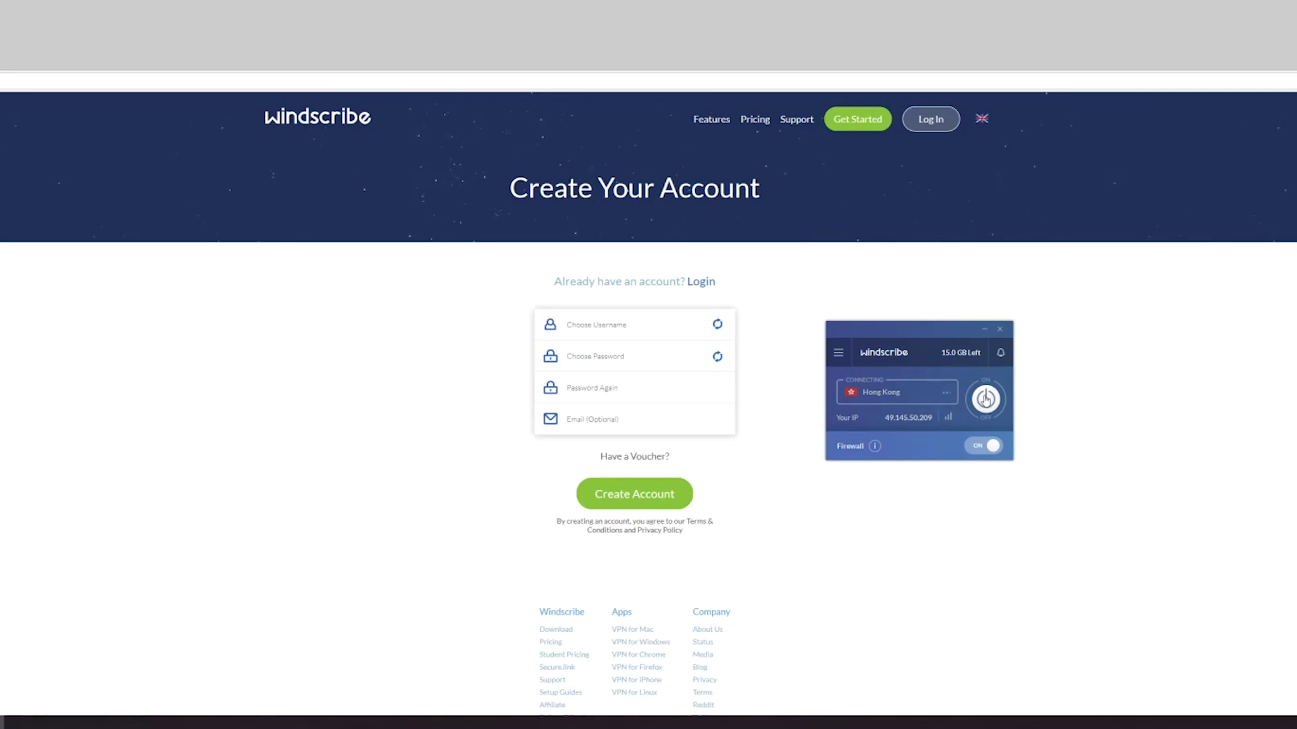
click(986, 399)
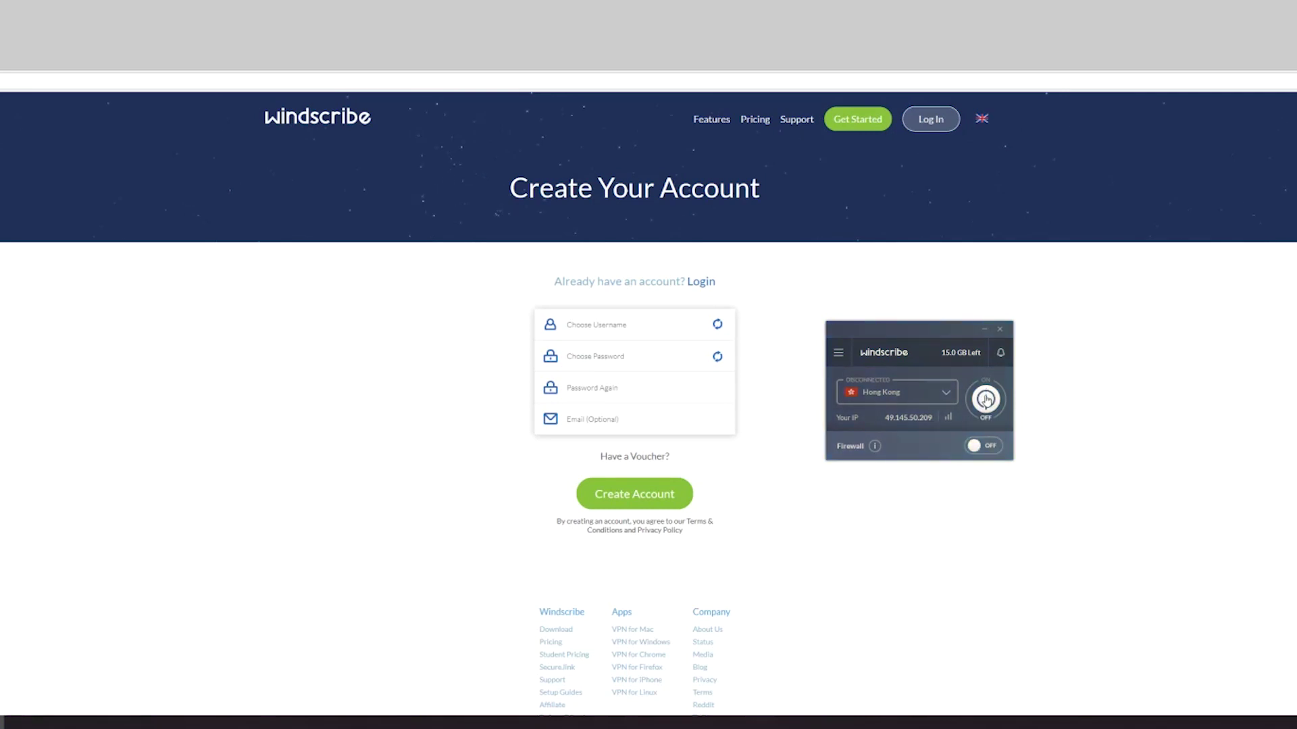
Connect Windscribe to the Hong Kong server.
click(985, 399)
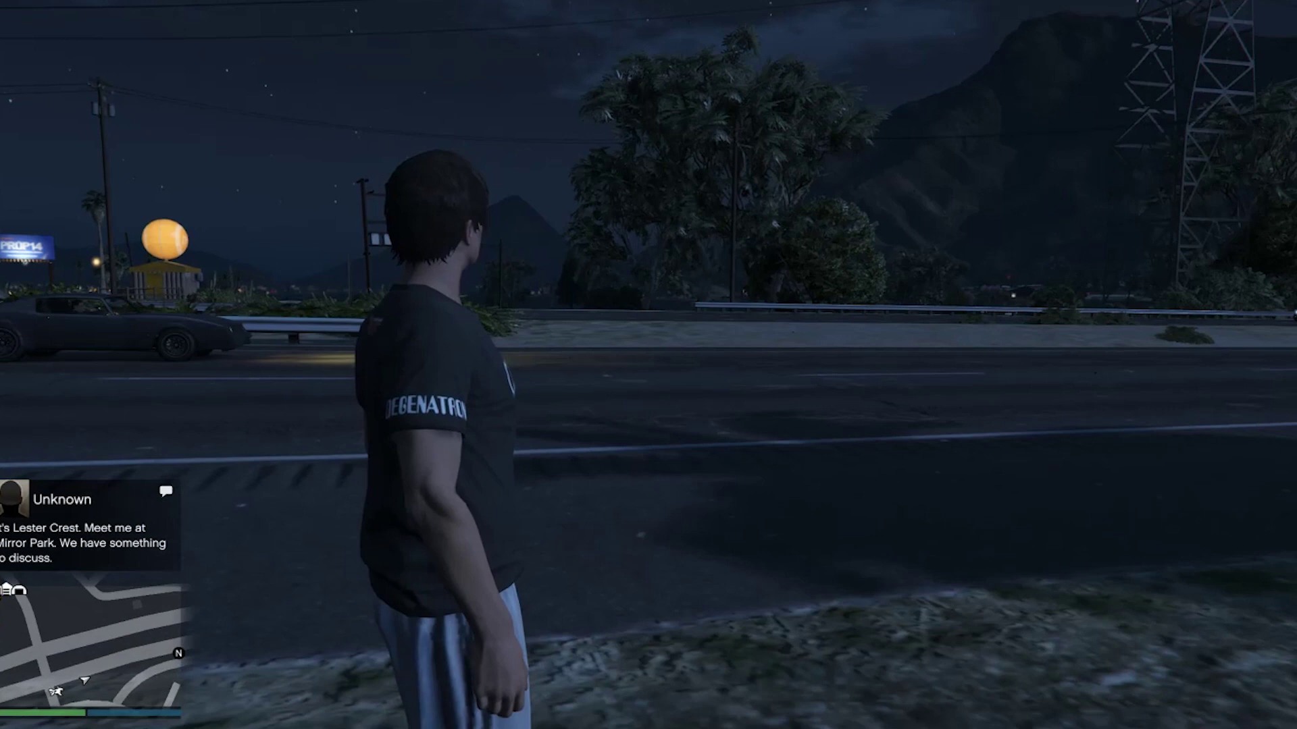
Open the Social Club overlay's Network Information to check the public address and Moderate NAT type.
key(Home)
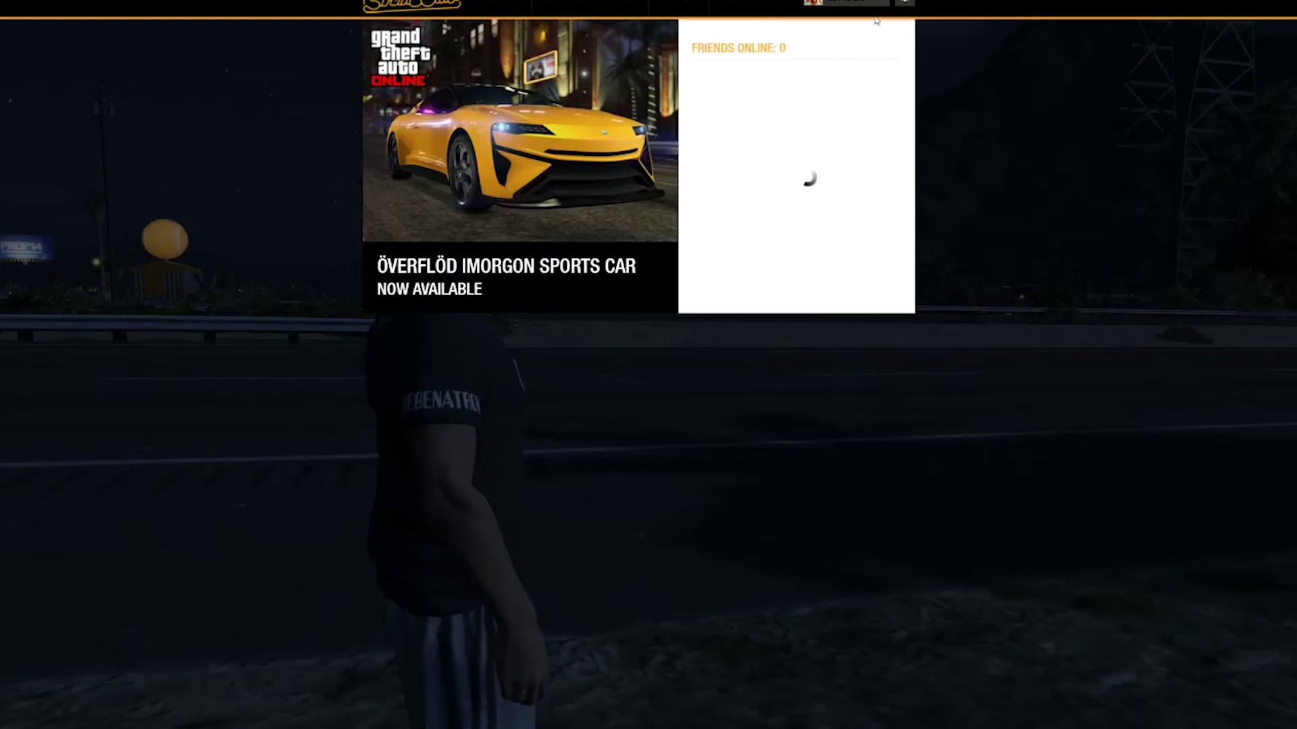
click(904, 4)
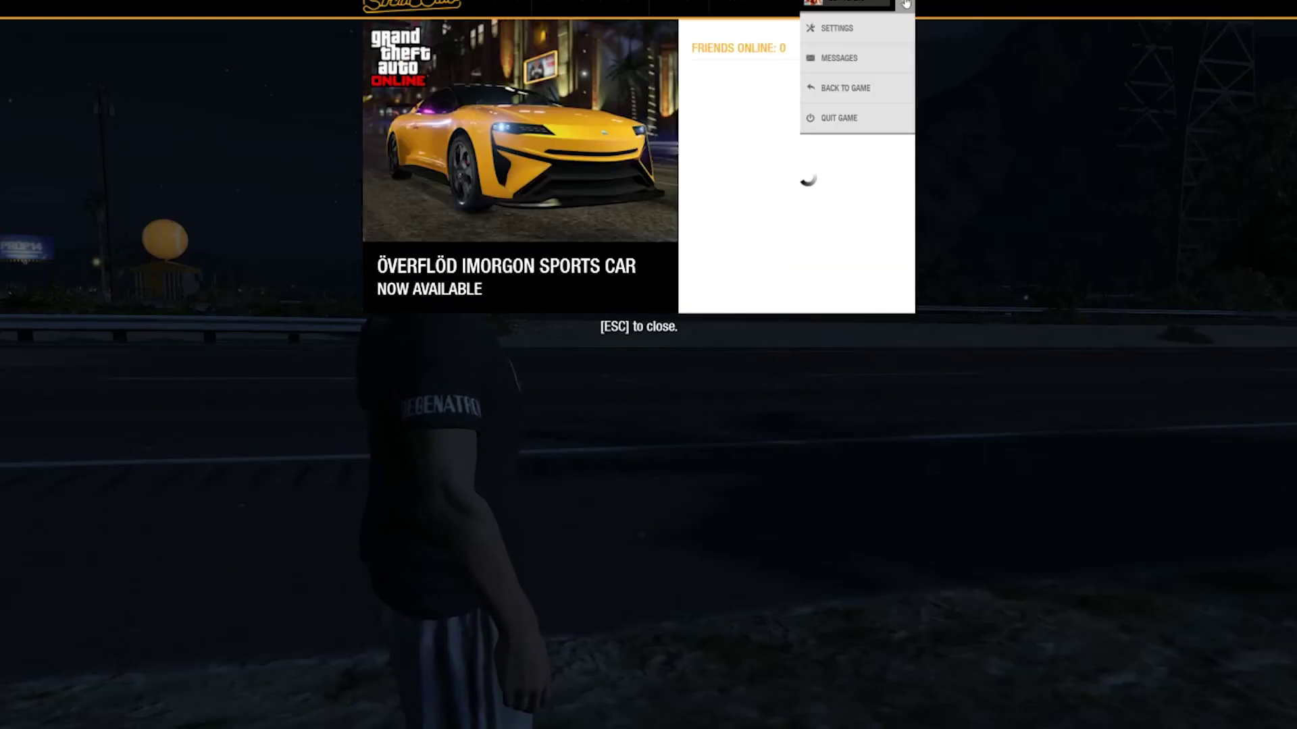
click(837, 31)
click(408, 213)
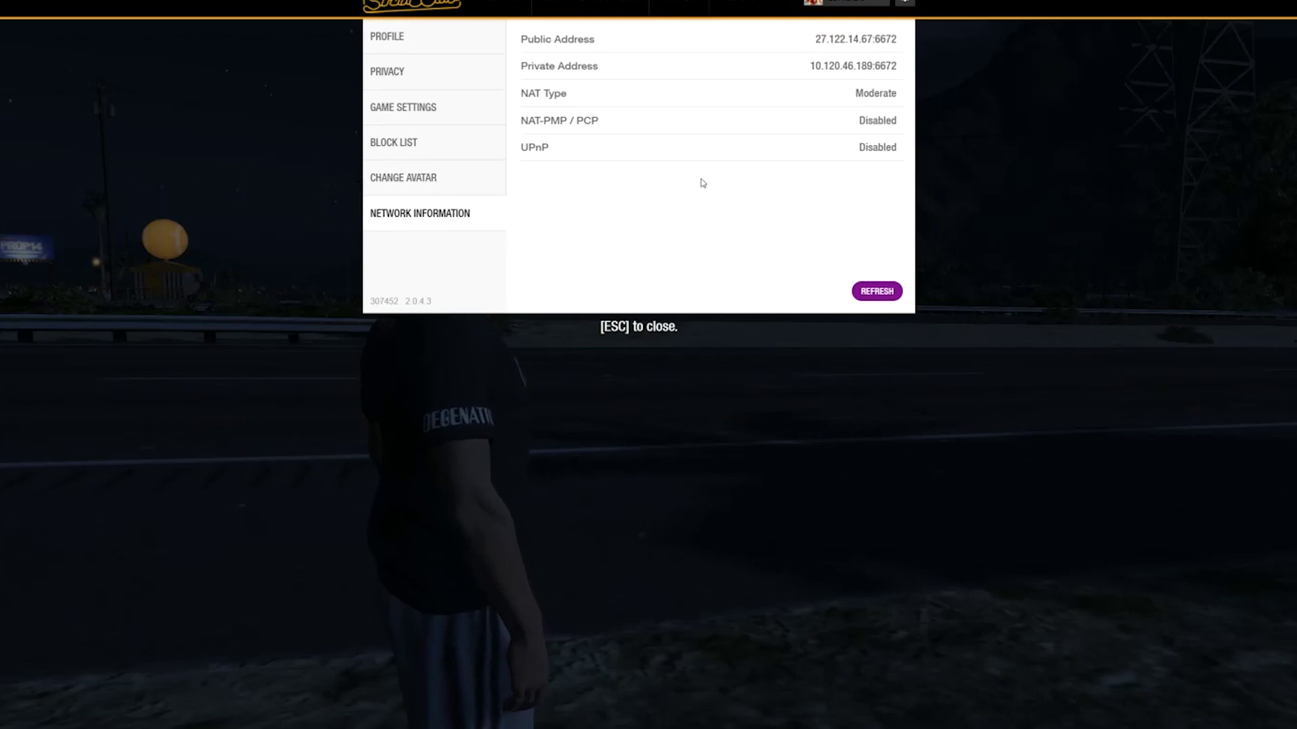